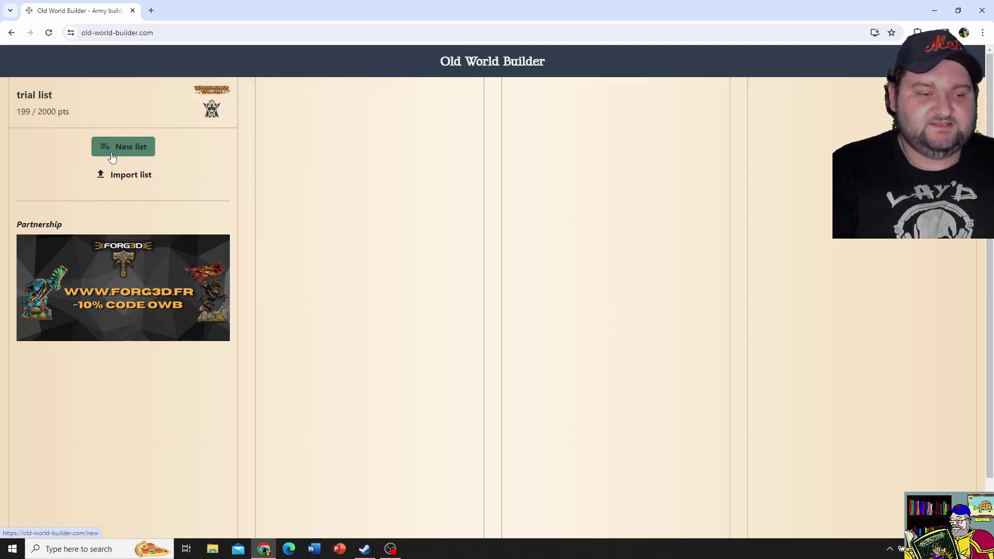
# - Create a 2000-point The Old World list 'Elves Rule, Dawi Druel' for Wood Elf Realms
pyautogui.click(112, 155)
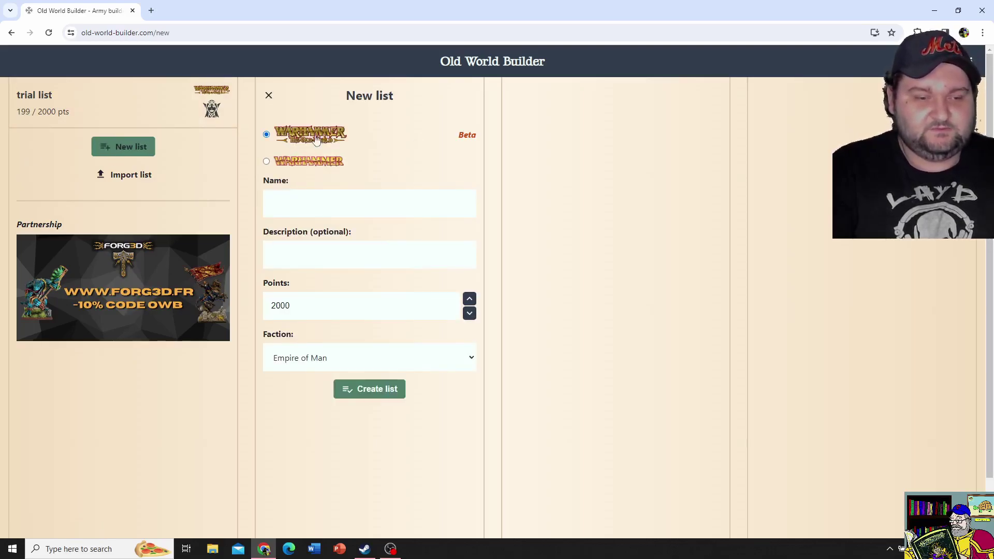
pyautogui.click(288, 165)
pyautogui.click(306, 135)
pyautogui.click(302, 212)
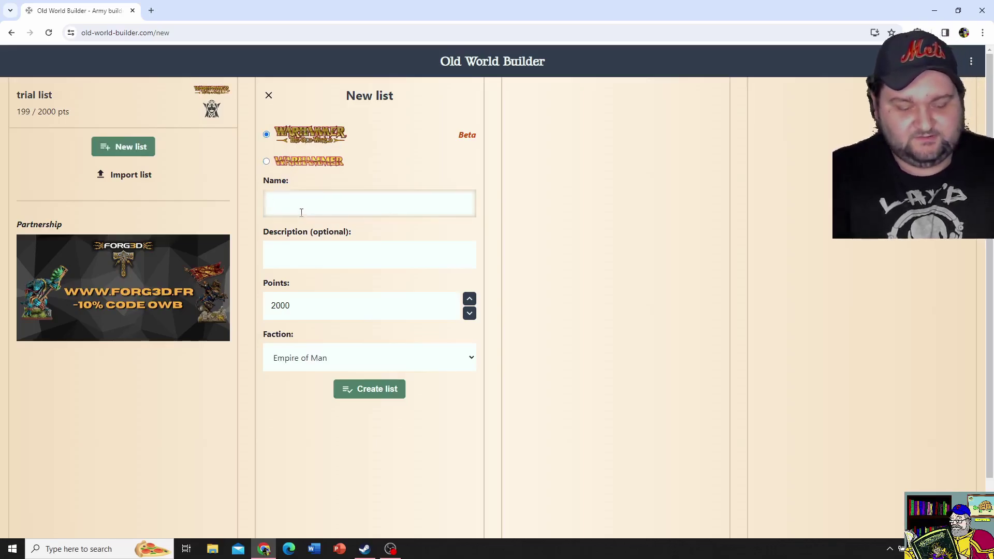
pyautogui.write('Elves Rule, Dawi Druel')
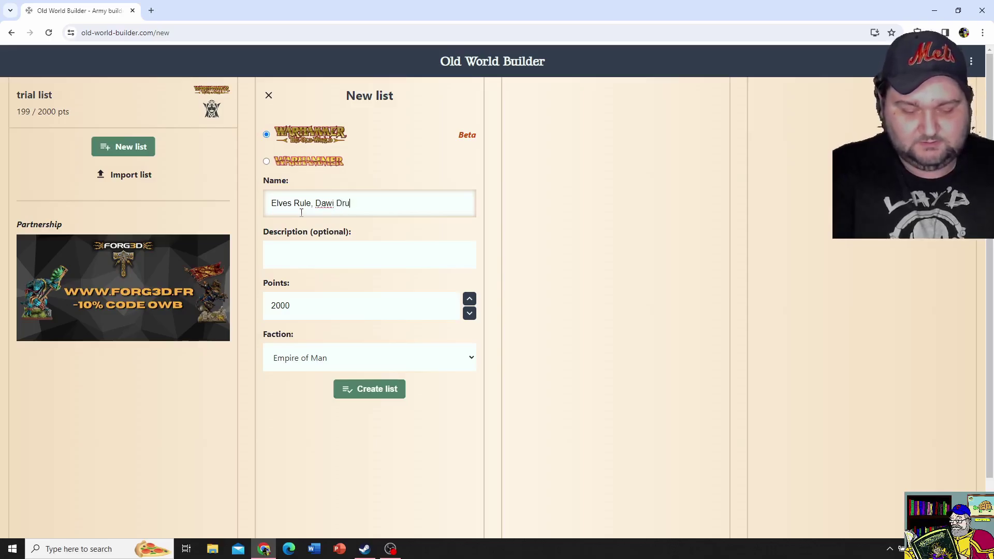
pyautogui.click(302, 241)
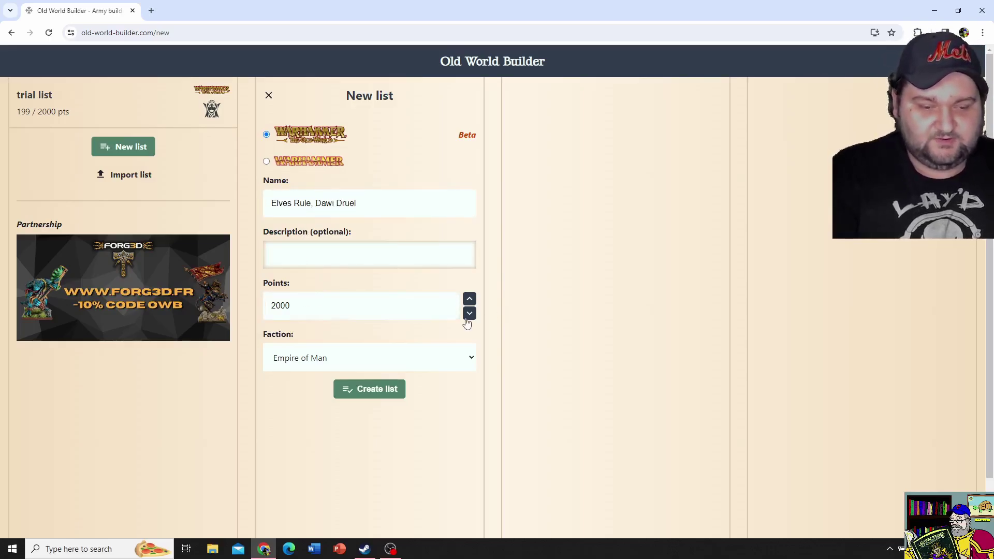
pyautogui.click(344, 356)
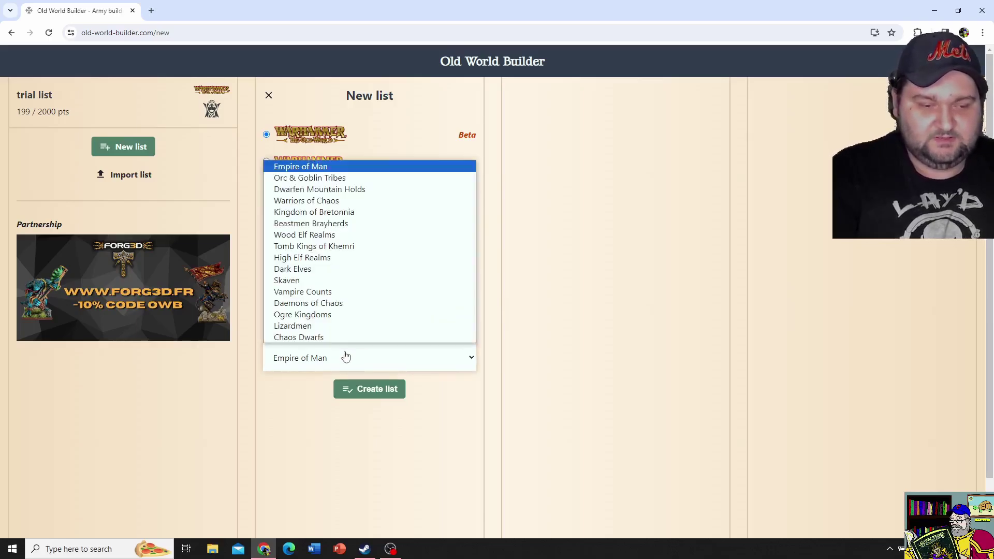
pyautogui.click(354, 242)
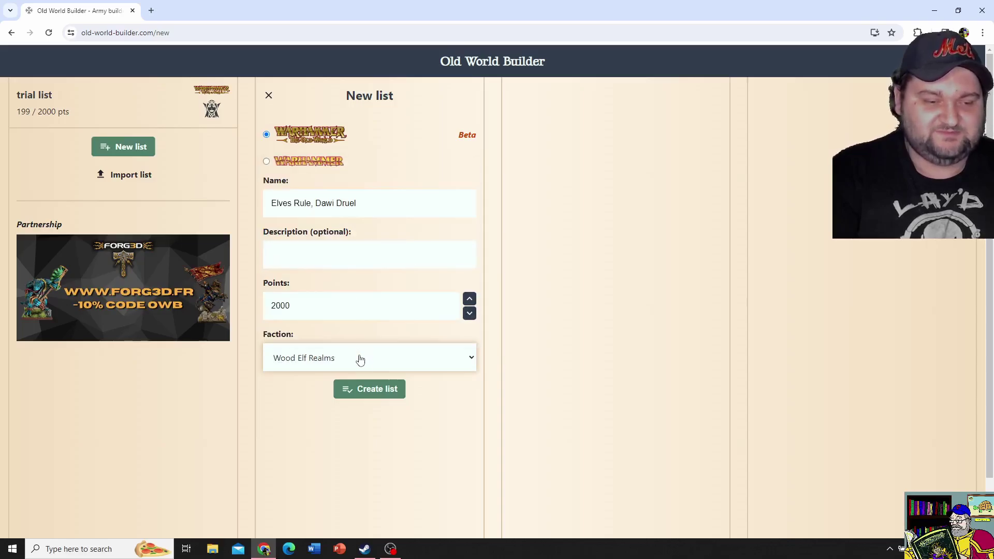
pyautogui.click(366, 390)
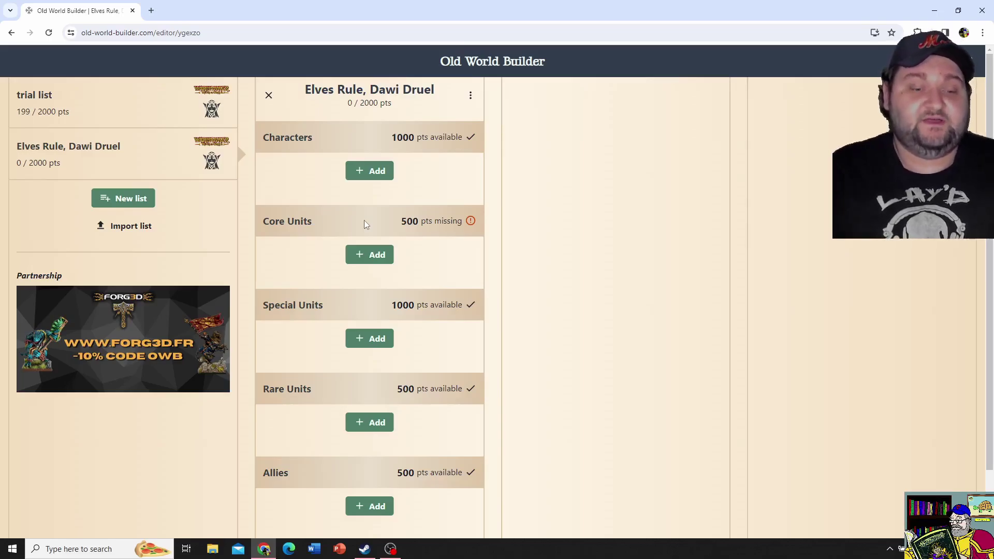
# - Add 5 Glade Guard with Lord's Bowmen to the Core Units, bringing the list to 61 points
pyautogui.click(373, 255)
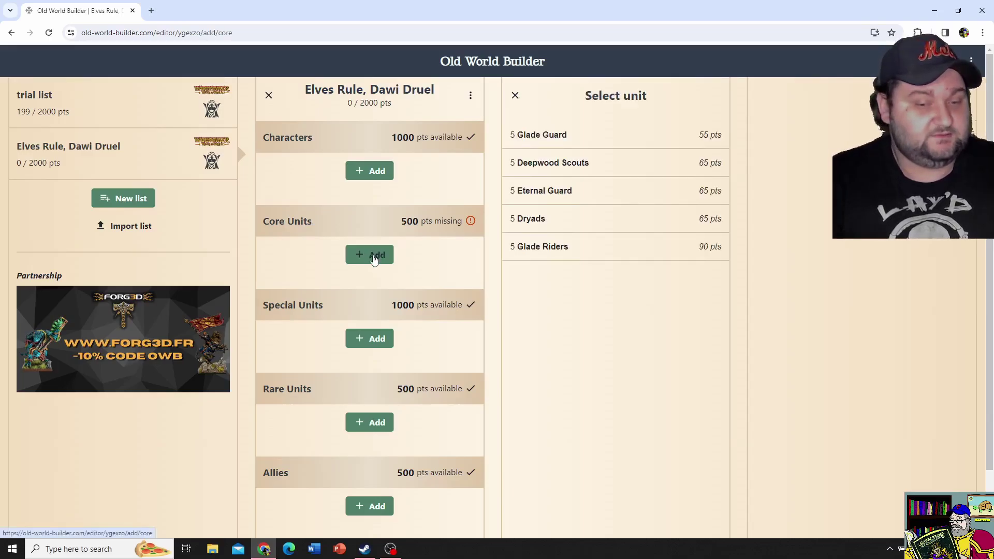
pyautogui.click(611, 143)
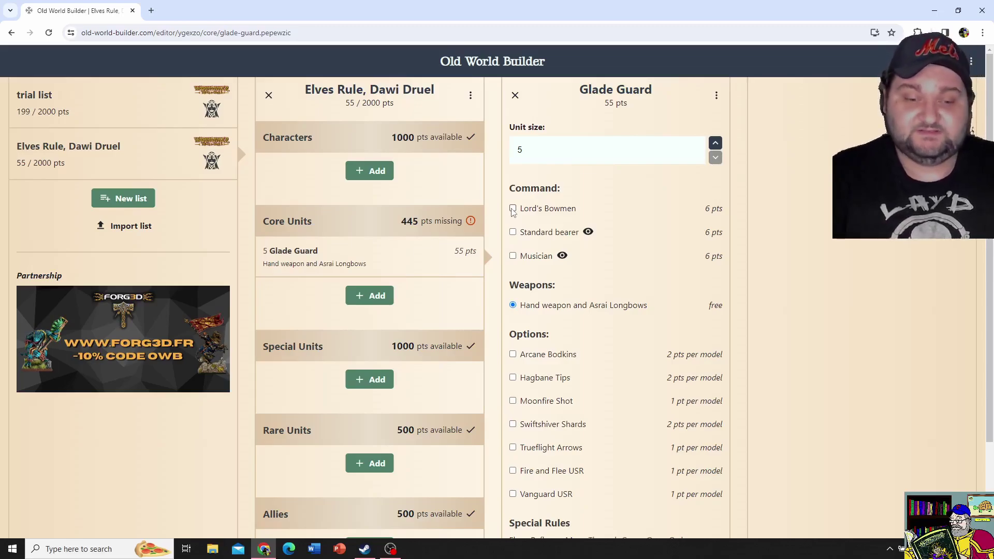
pyautogui.click(513, 210)
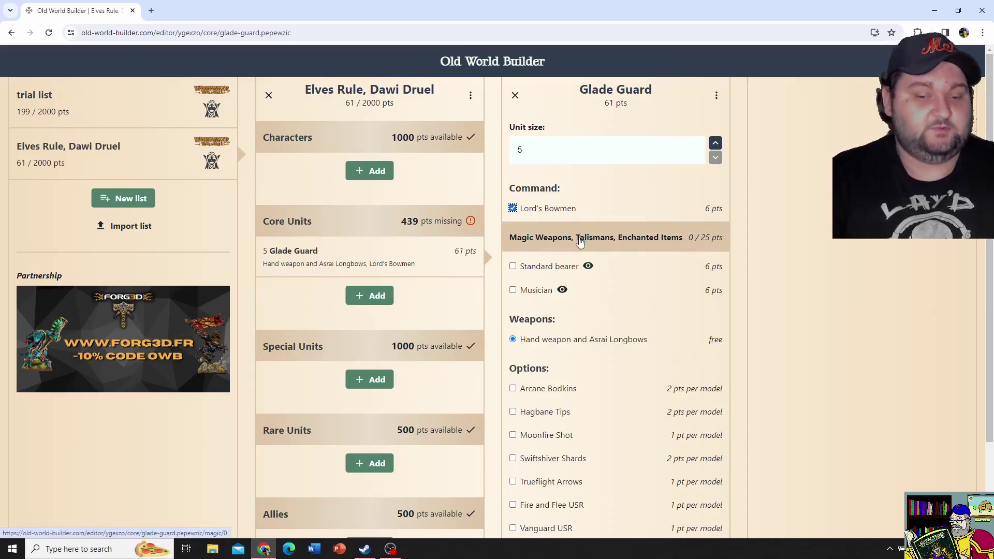
pyautogui.click(626, 246)
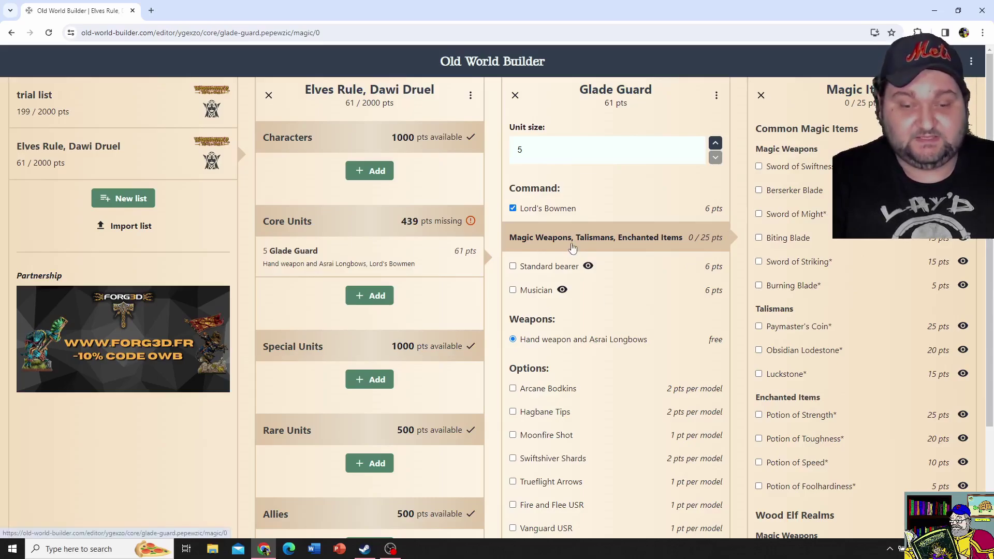
pyautogui.click(617, 212)
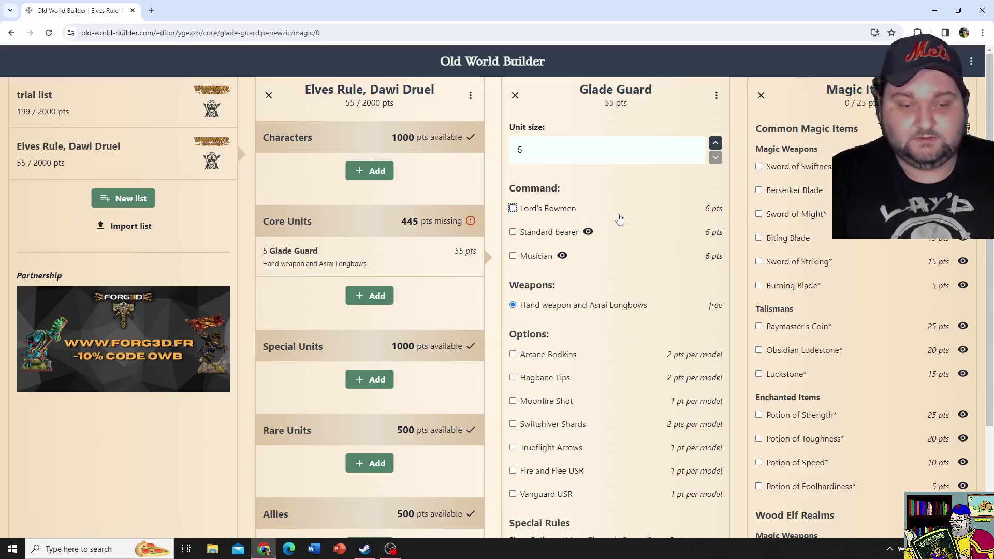
pyautogui.click(620, 220)
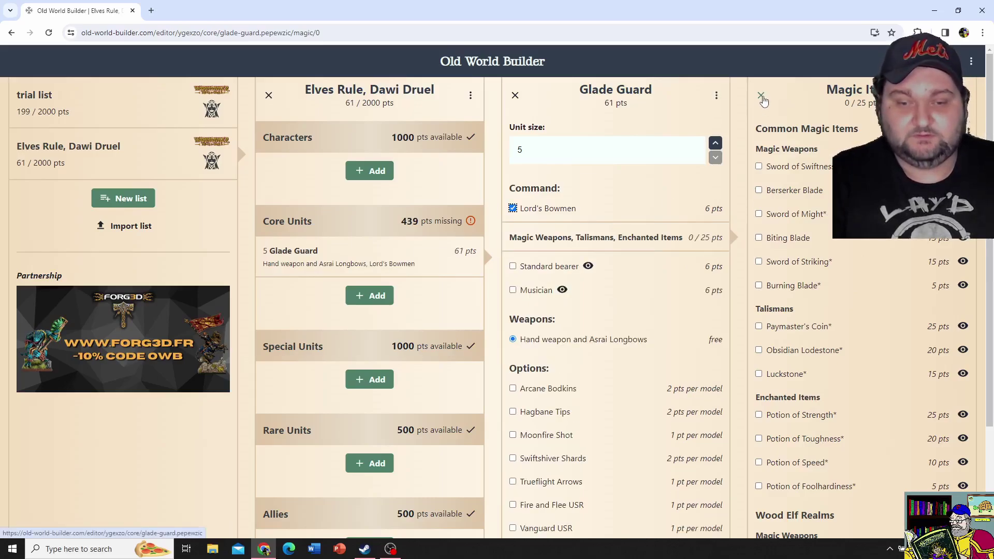
pyautogui.click(761, 97)
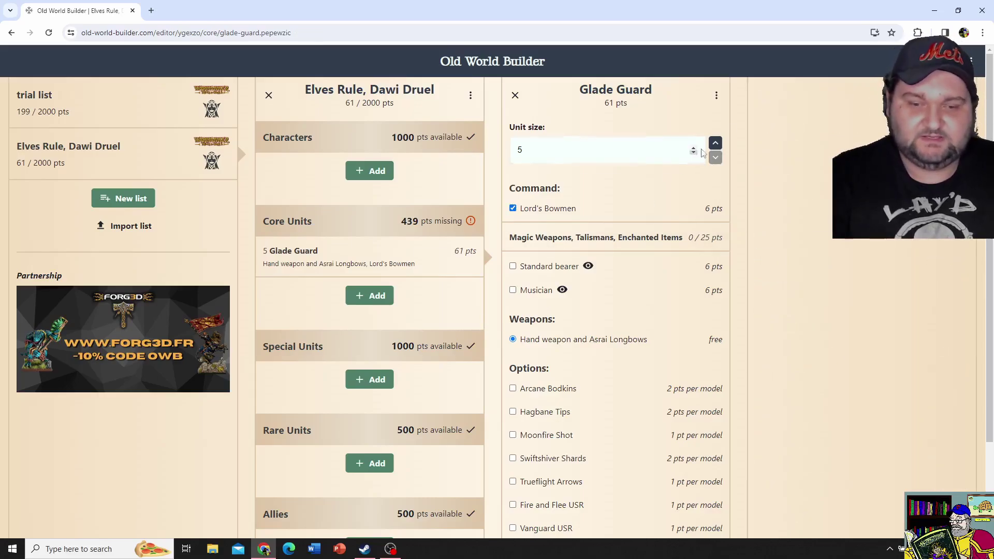
# - Increase the Glade Guard unit size to 20 models
pyautogui.click(716, 143)
pyautogui.click(717, 143)
pyautogui.click(716, 143)
pyautogui.click(716, 143)
pyautogui.click(716, 143)
pyautogui.click(716, 143)
pyautogui.click(717, 143)
pyautogui.click(716, 143)
pyautogui.click(716, 143)
pyautogui.click(717, 143)
pyautogui.click(717, 143)
pyautogui.click(717, 142)
pyautogui.click(716, 143)
pyautogui.click(716, 143)
pyautogui.click(717, 142)
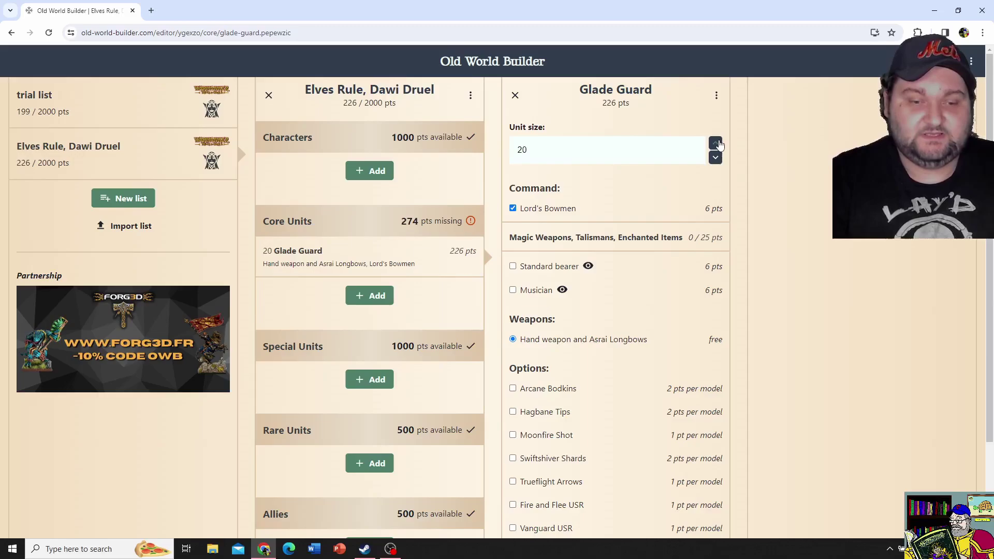
# - Add a standard bearer and musician to the Glade Guard, checking the musician rules
pyautogui.click(513, 267)
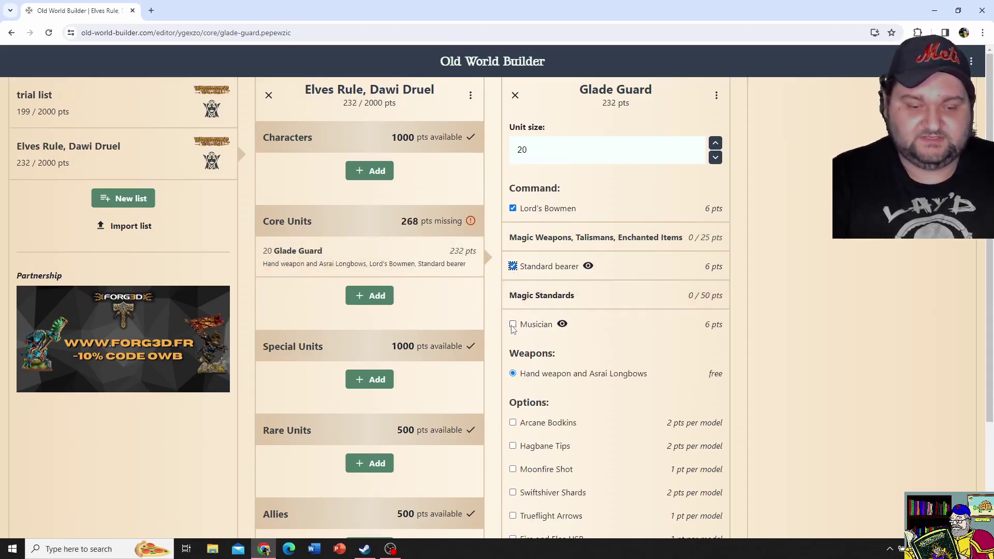
pyautogui.click(513, 325)
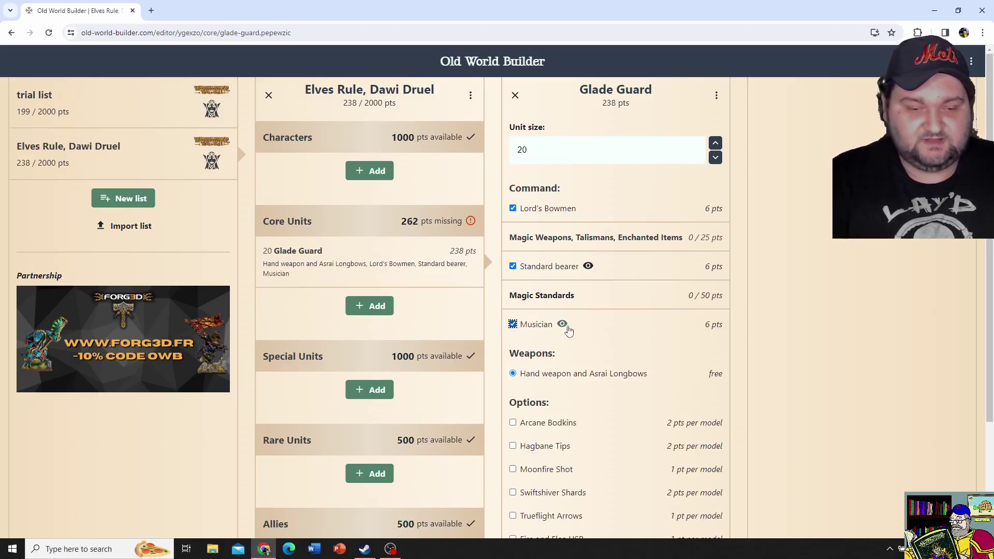
pyautogui.click(567, 328)
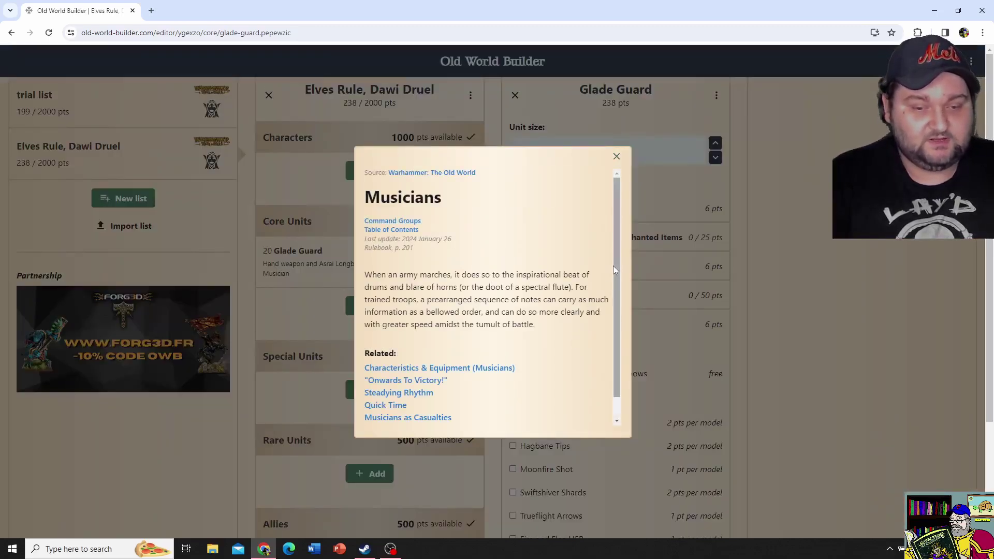
pyautogui.moveTo(614, 266); pyautogui.dragTo(623, 288)
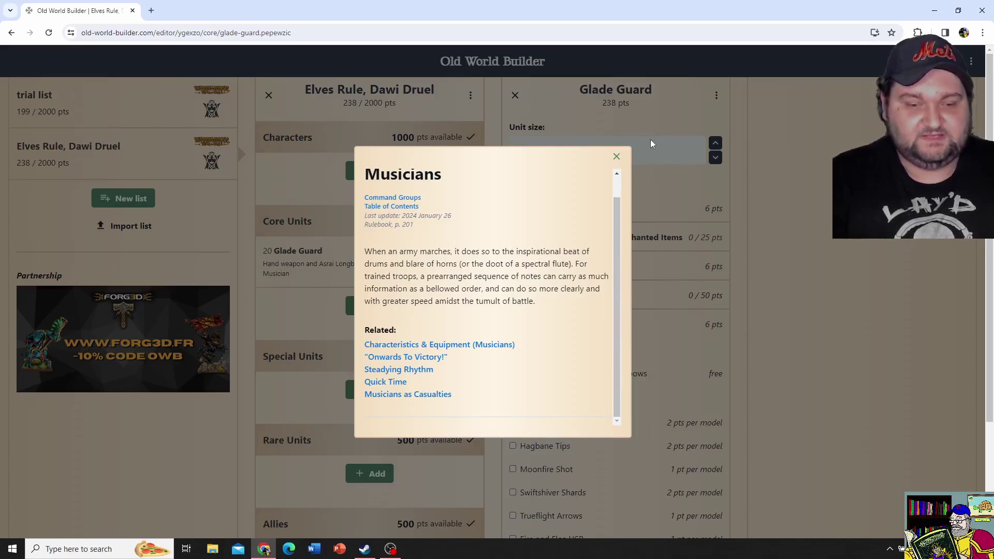
pyautogui.click(618, 157)
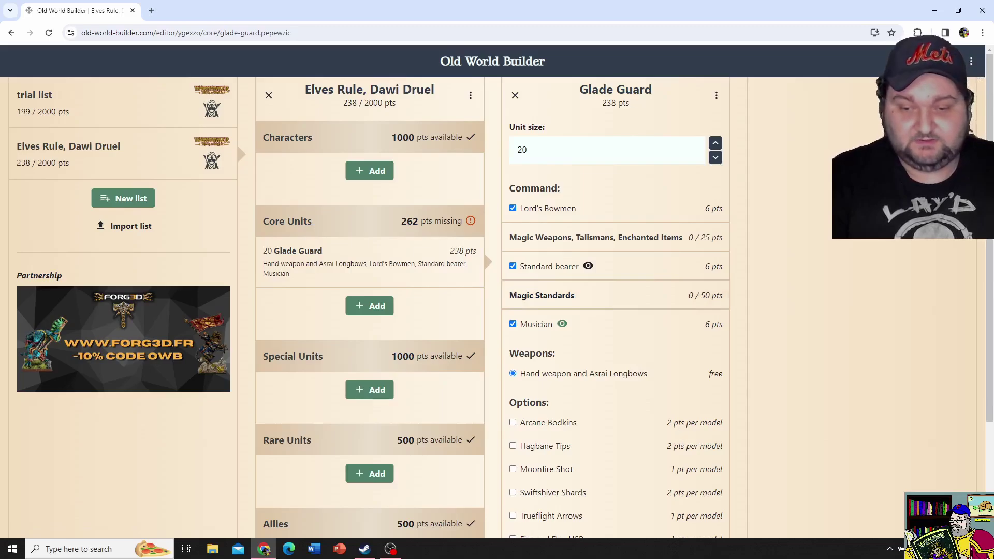
# - Tick Arcane Bodkins and Vanguard USR for the Glade Guard, totalling 298 points
pyautogui.scroll(-2, 547, 340)
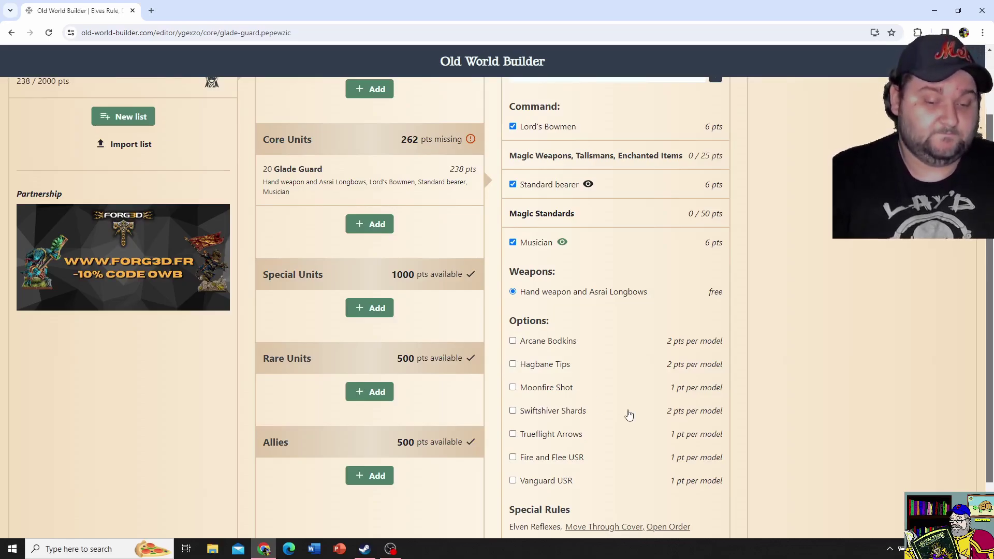
pyautogui.click(558, 344)
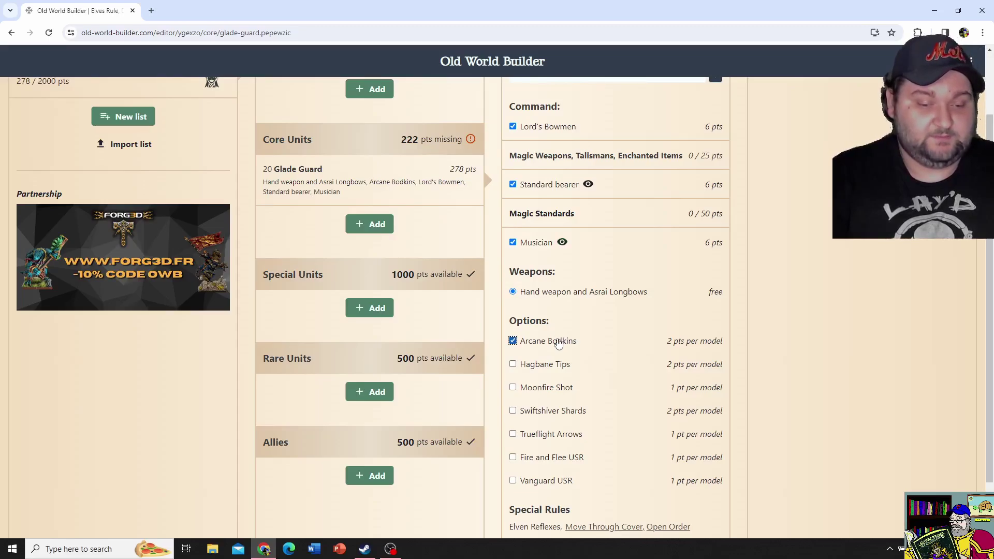
pyautogui.click(513, 481)
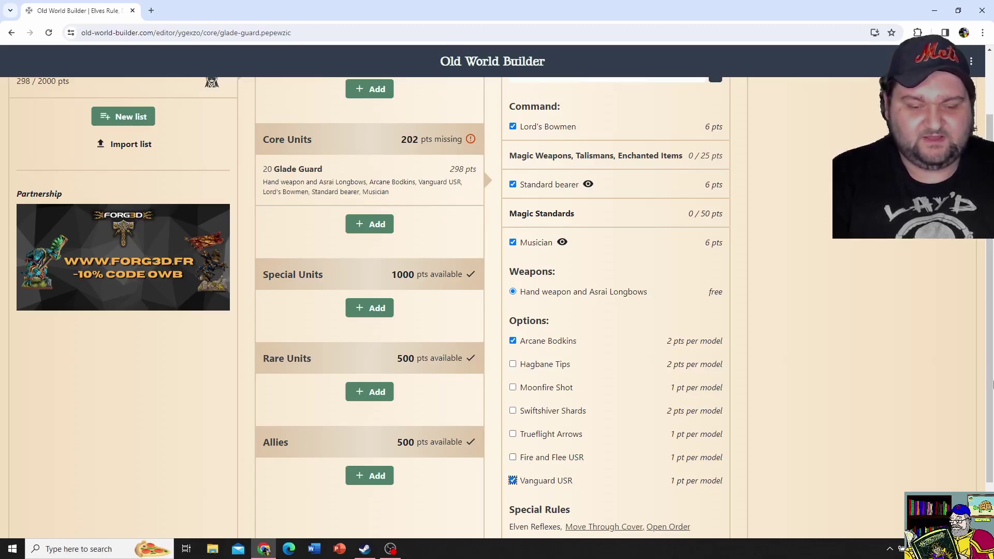
pyautogui.moveTo(992, 282); pyautogui.dragTo(992, 368)
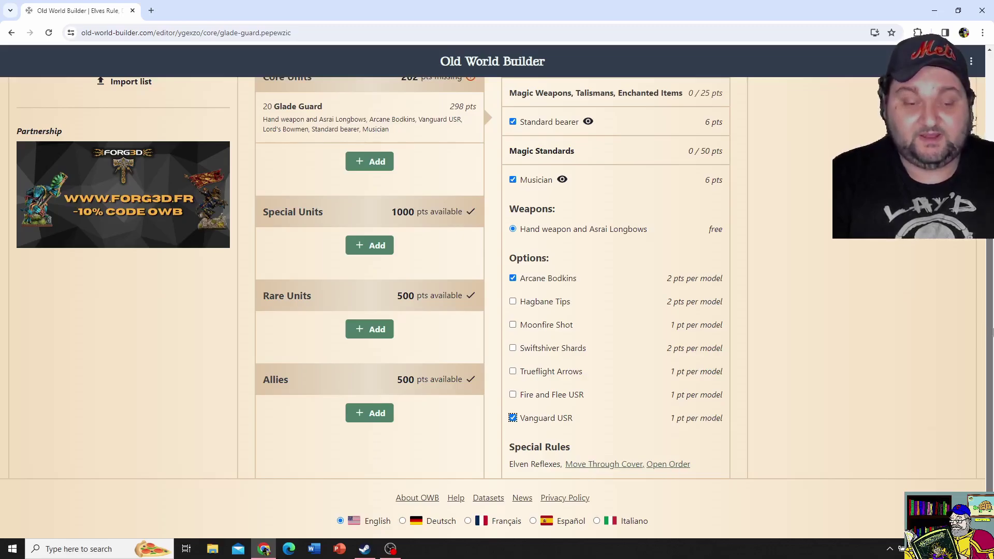
pyautogui.scroll(3, 992, 332)
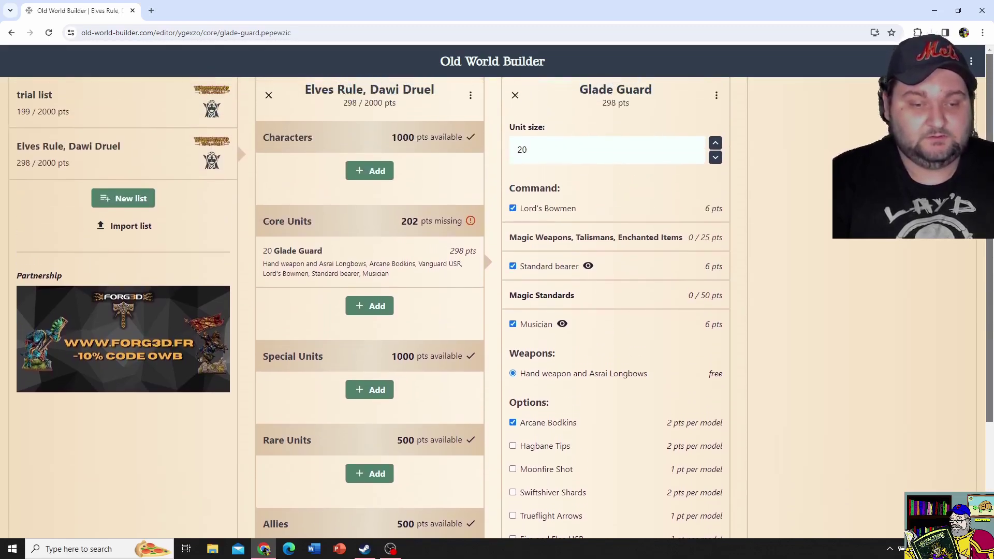
# - Add a Glade Lord character with an Asrai Longbow, mounted on a Great Stag
pyautogui.click(377, 176)
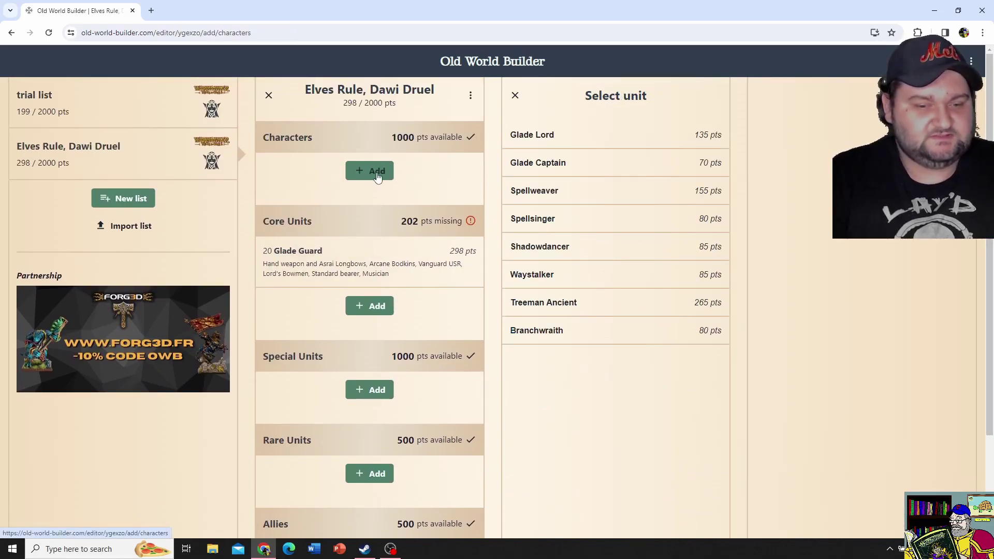
pyautogui.click(589, 146)
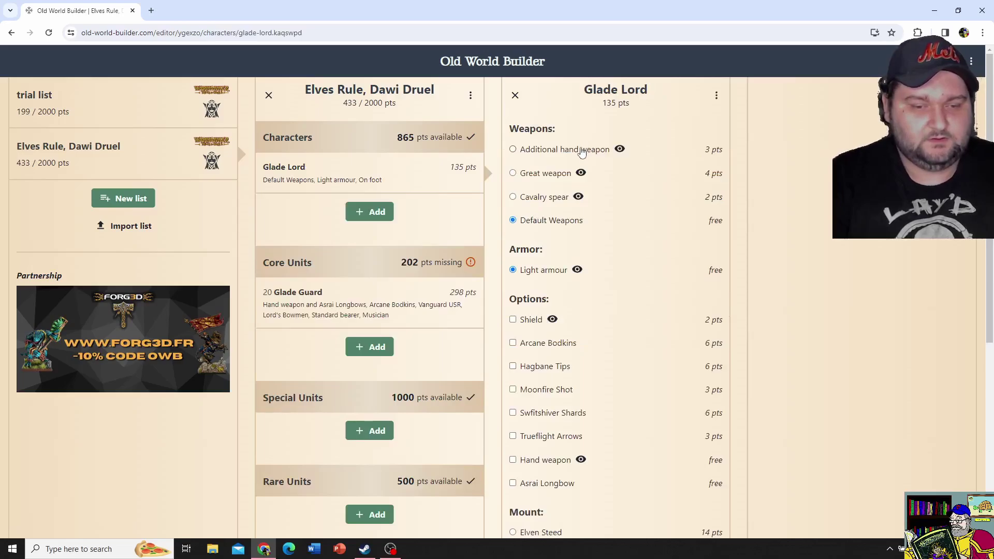
pyautogui.click(529, 324)
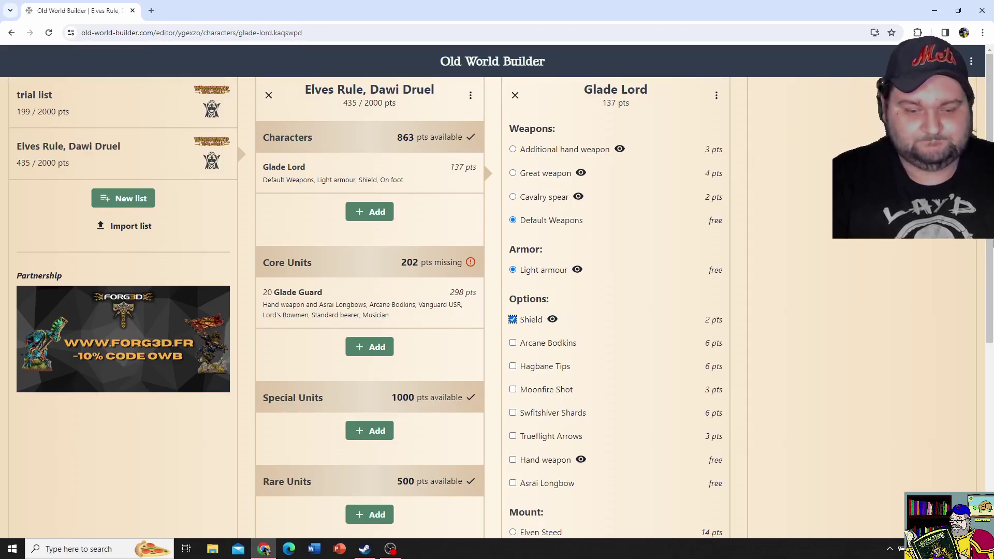
pyautogui.scroll(-1, 992, 292)
pyautogui.scroll(-1, 992, 293)
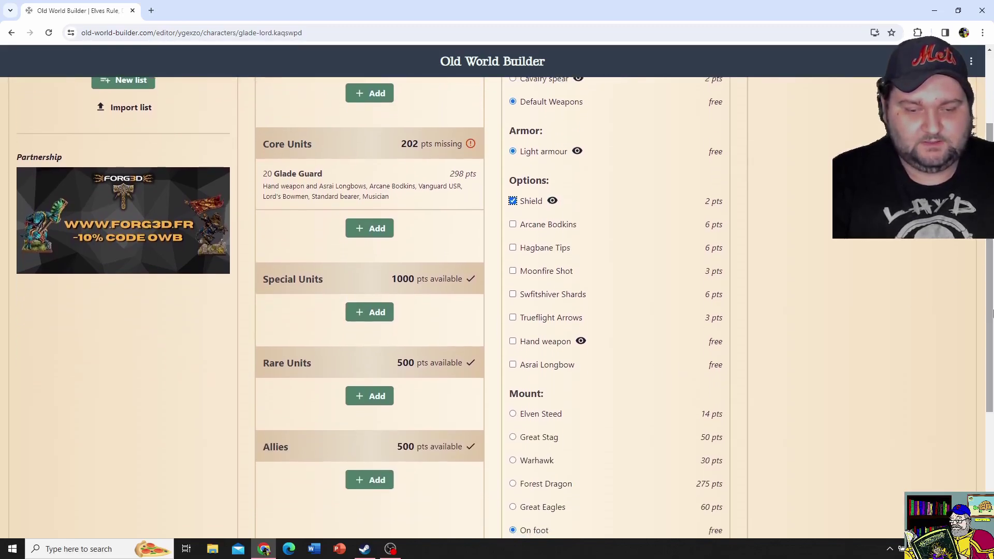
pyautogui.click(548, 365)
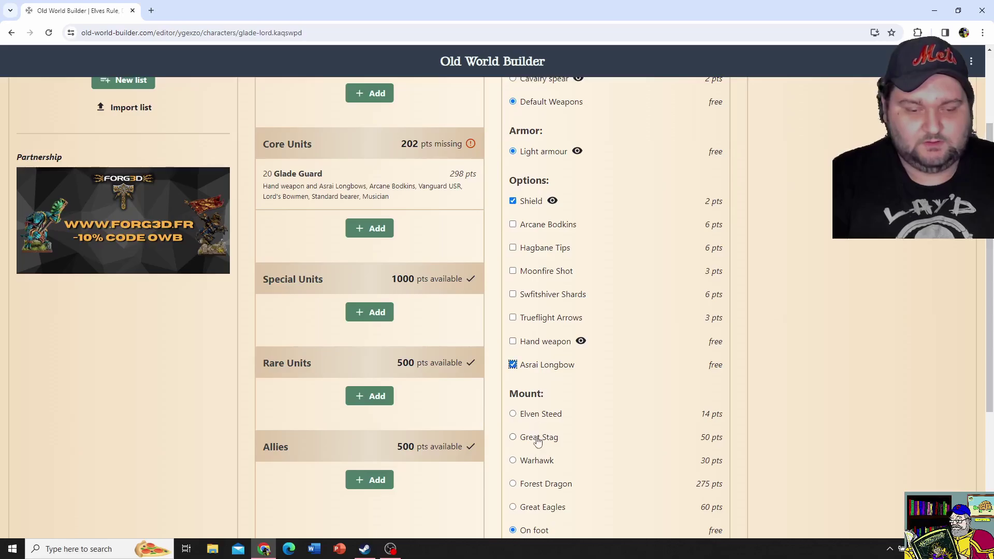
pyautogui.click(538, 439)
pyautogui.scroll(-3, 992, 430)
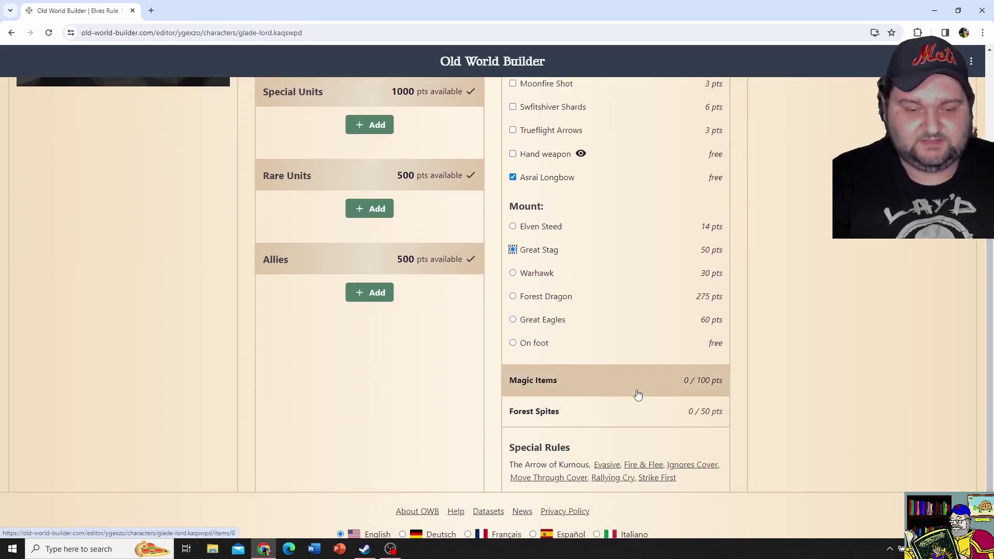
# - Browse the Glade Lord's magic items and view the Enchanted Shield rules
pyautogui.click(637, 392)
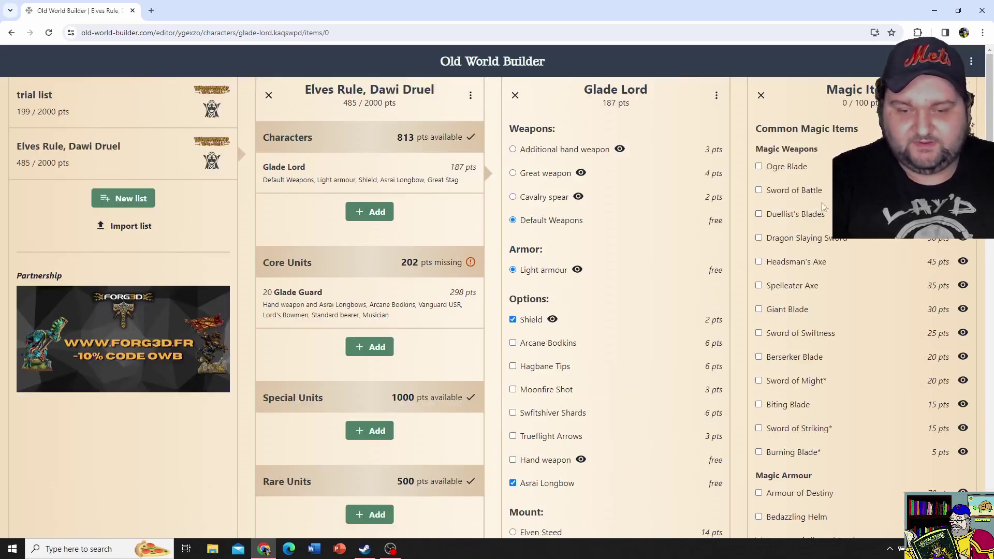
pyautogui.scroll(-5, 992, 287)
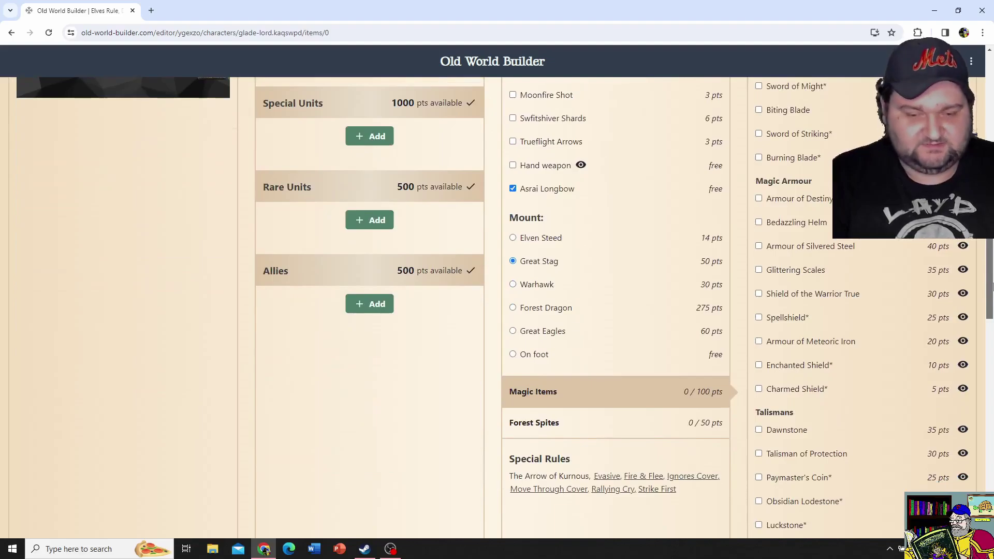
pyautogui.scroll(5, 992, 288)
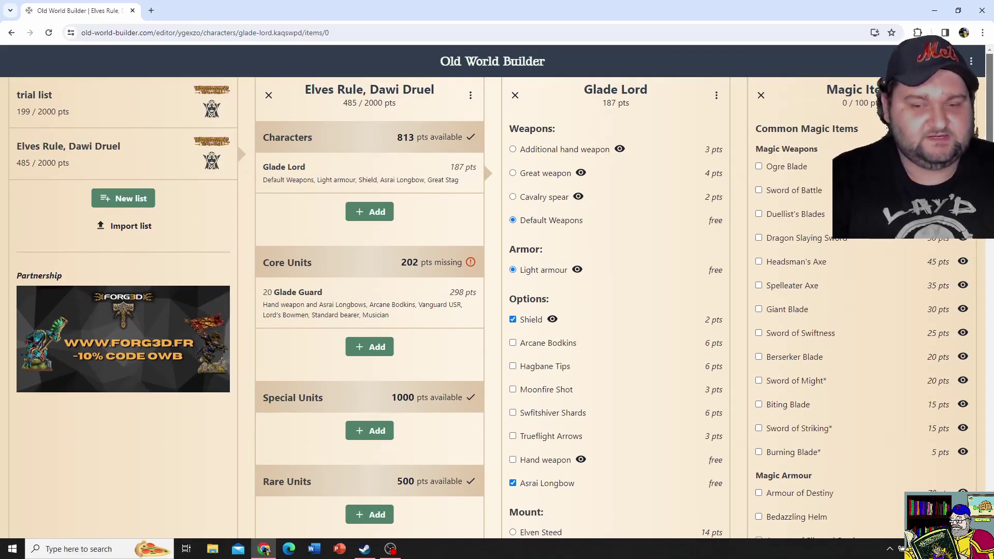
pyautogui.scroll(-3, 497, 308)
pyautogui.scroll(-2, 992, 274)
pyautogui.scroll(-2, 992, 275)
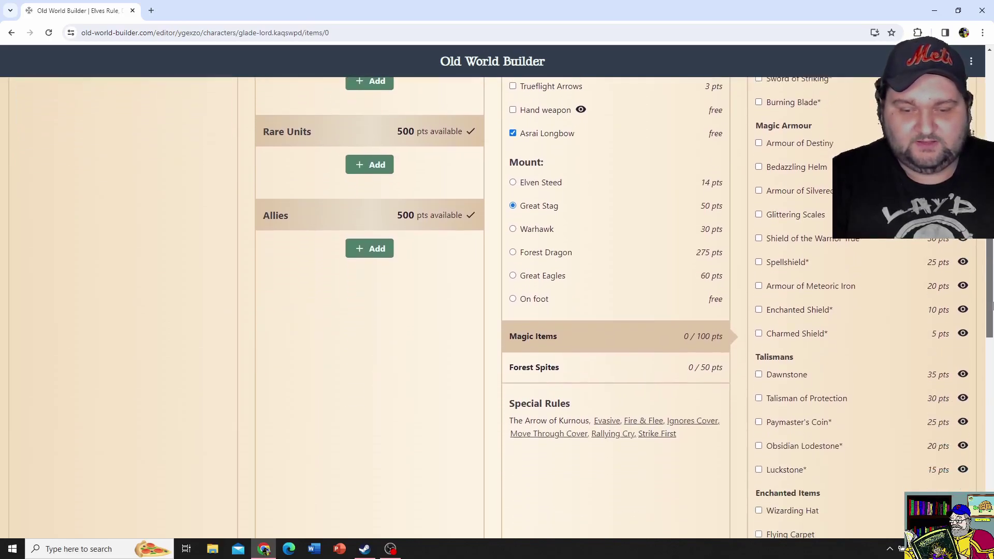
pyautogui.click(962, 309)
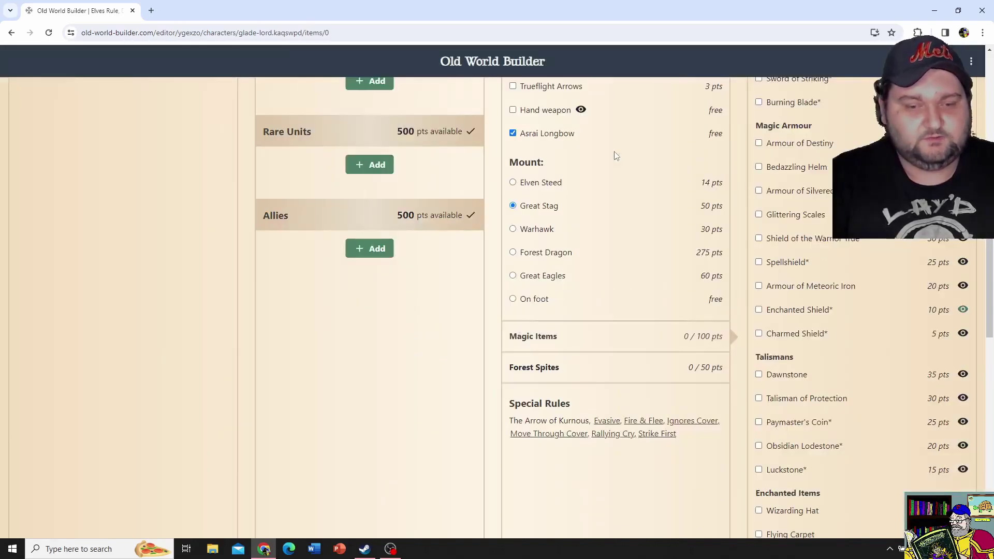
pyautogui.click(615, 156)
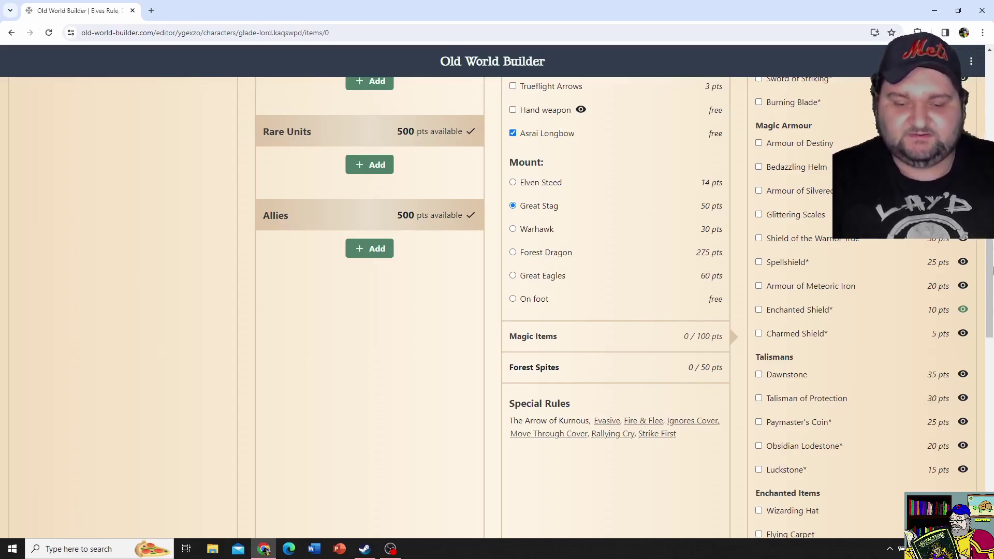
pyautogui.scroll(-3, 728, 324)
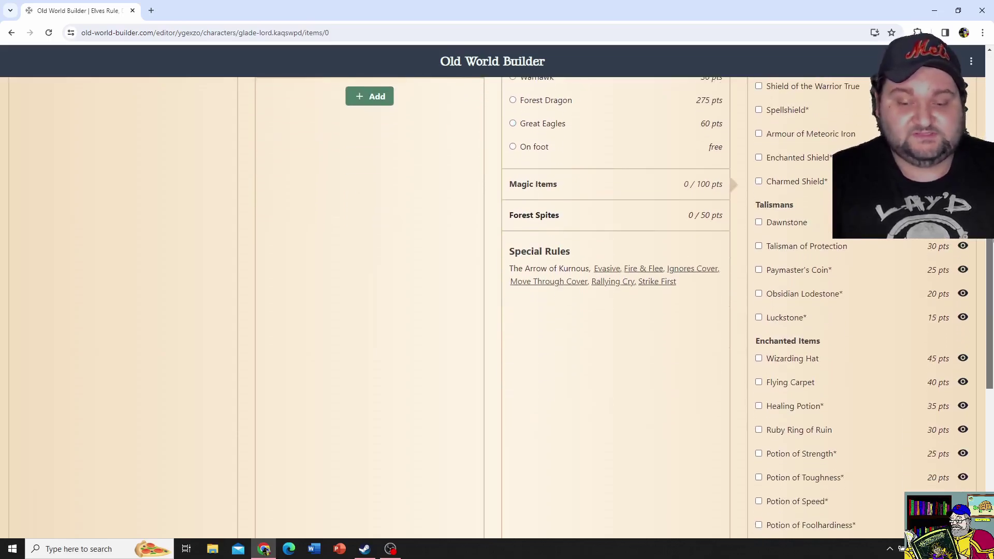
# - Give the Glade Lord the Spear of Twilight (65 pts) and Merciw's Locus (35 pts)
pyautogui.scroll(-5, 974, 325)
pyautogui.scroll(-1, 974, 324)
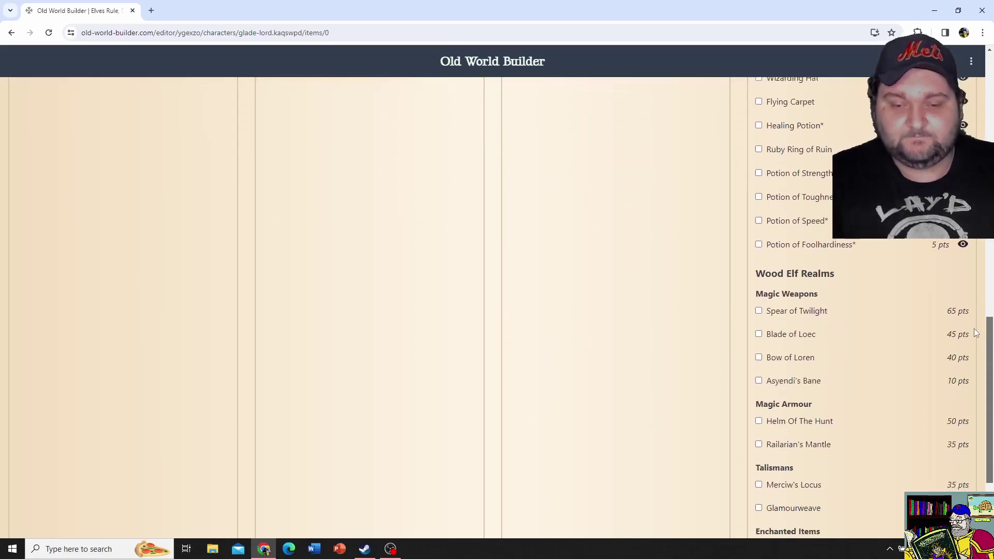
pyautogui.click(777, 297)
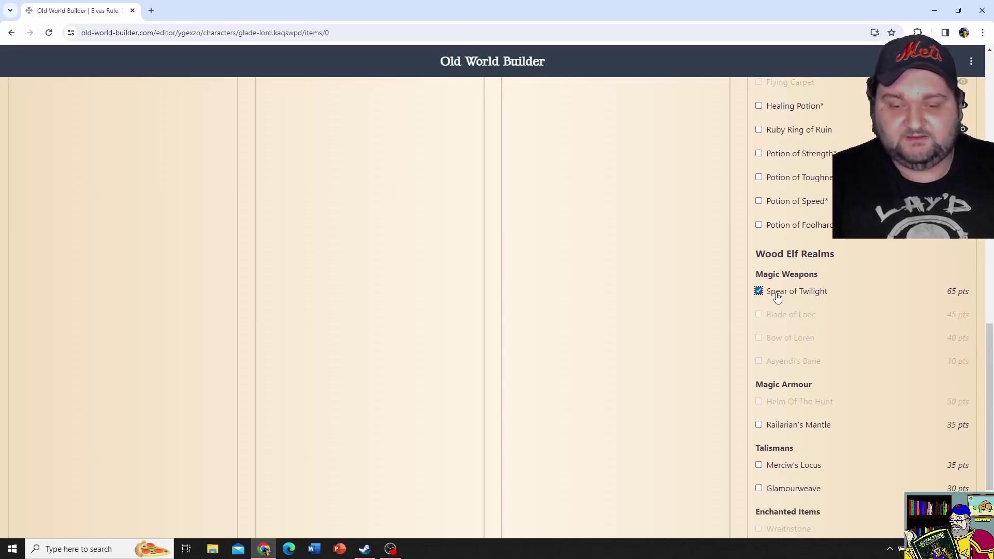
pyautogui.scroll(-3, 992, 424)
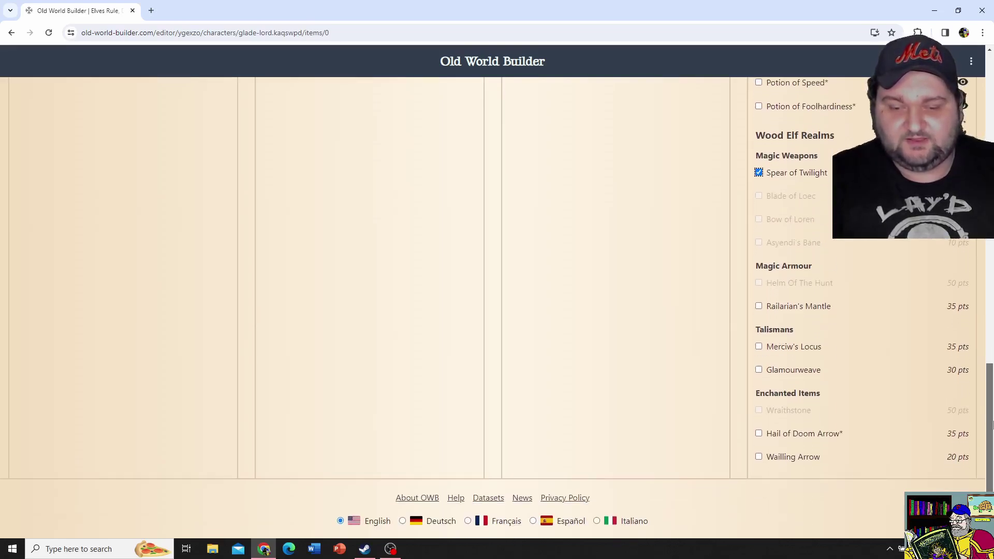
pyautogui.click(788, 351)
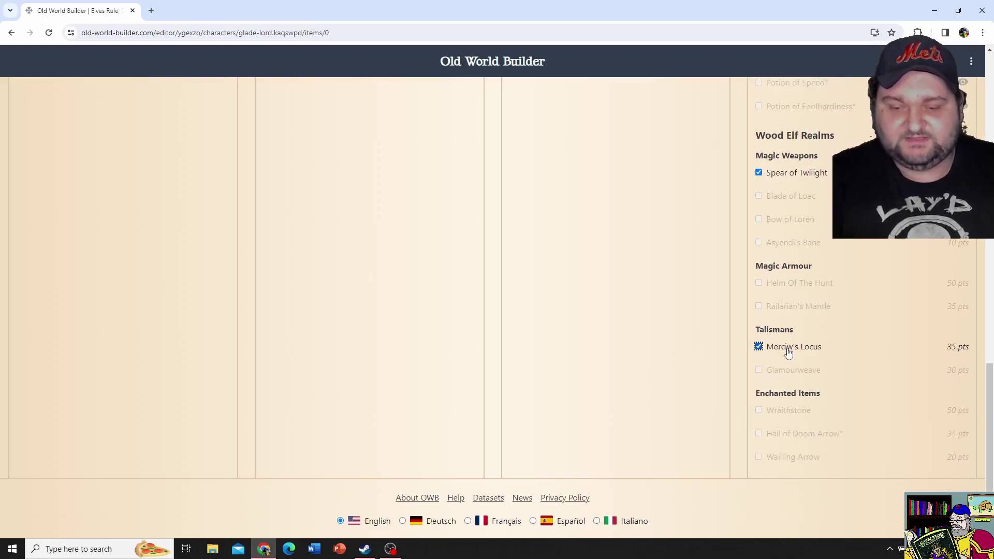
pyautogui.click(788, 352)
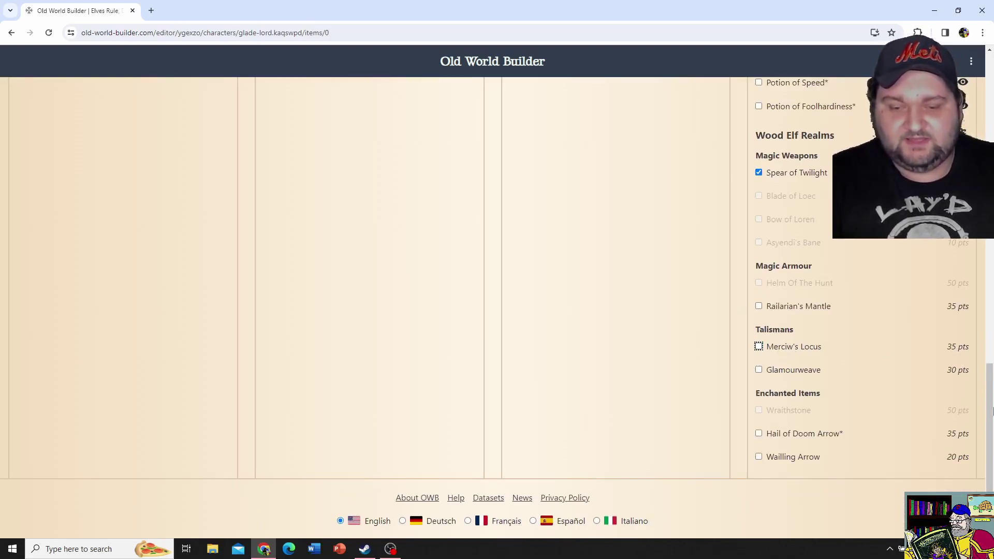
pyautogui.moveTo(993, 411); pyautogui.dragTo(993, 243)
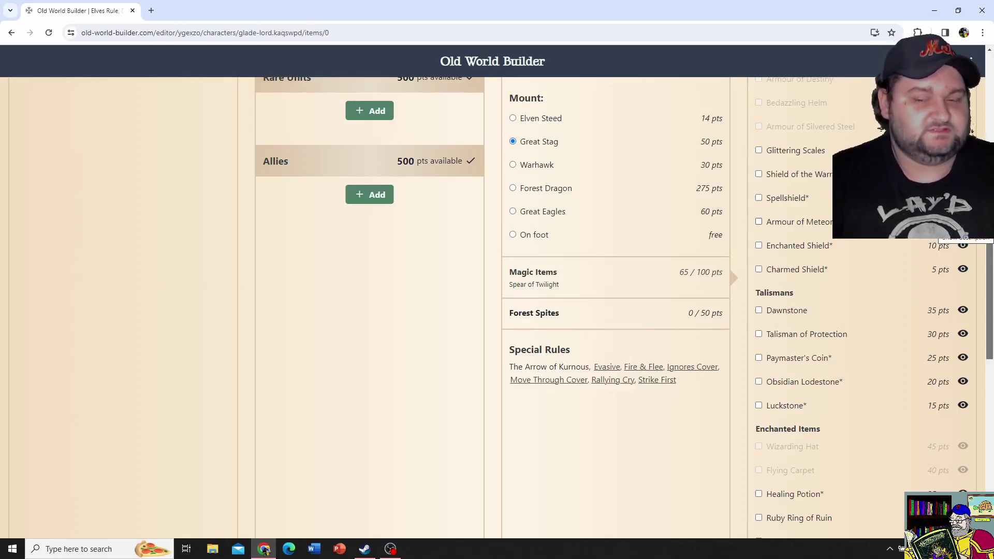
pyautogui.moveTo(993, 244); pyautogui.dragTo(993, 373)
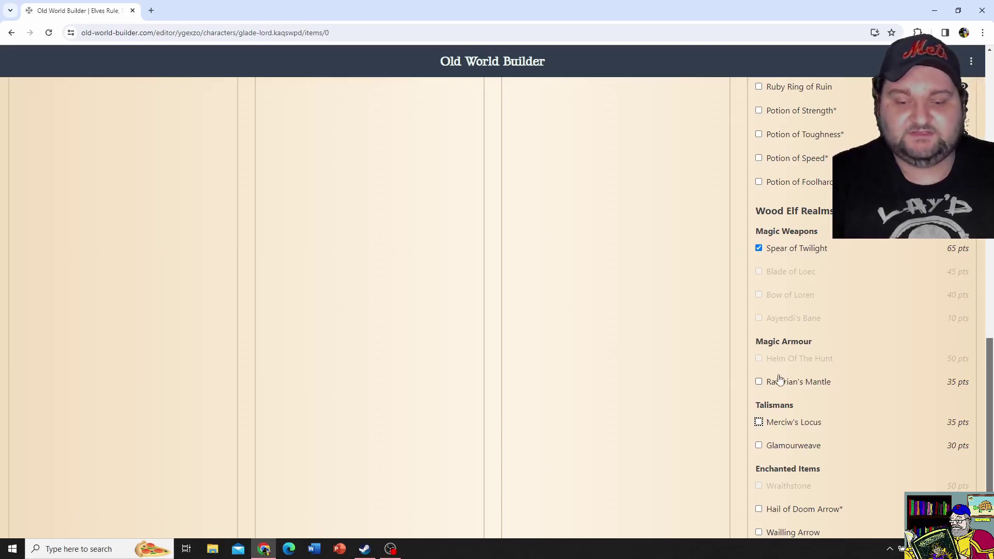
pyautogui.click(759, 423)
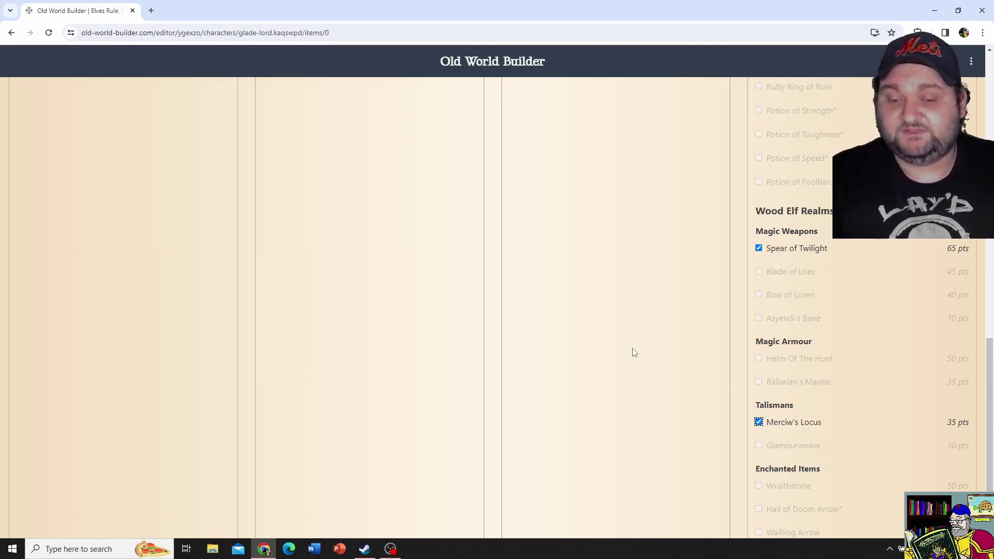
pyautogui.click(844, 262)
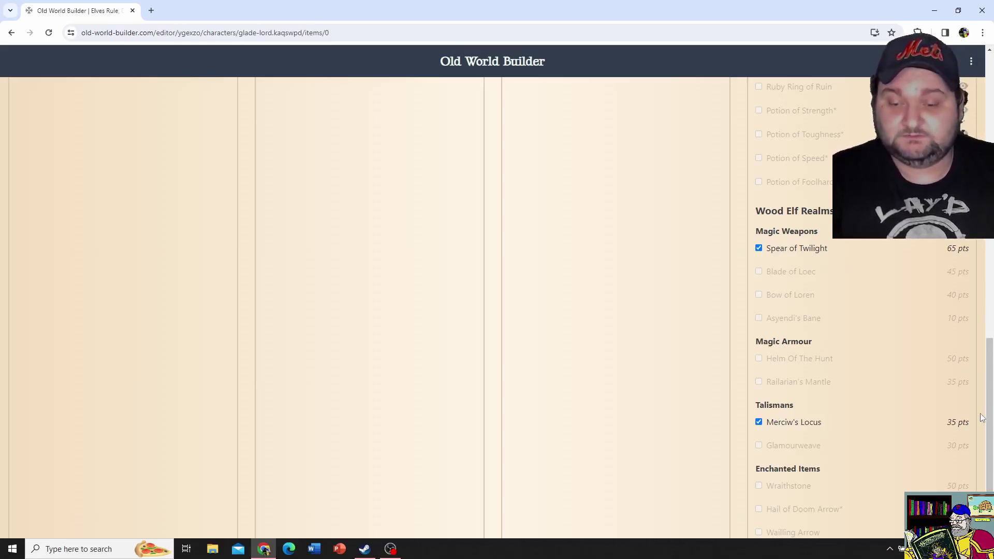
# - Add the 10-point forest spite A Resplendence Of Luminescents to the Glade Lord, making him 297 pts
pyautogui.scroll(-2, 982, 417)
pyautogui.scroll(10, 982, 417)
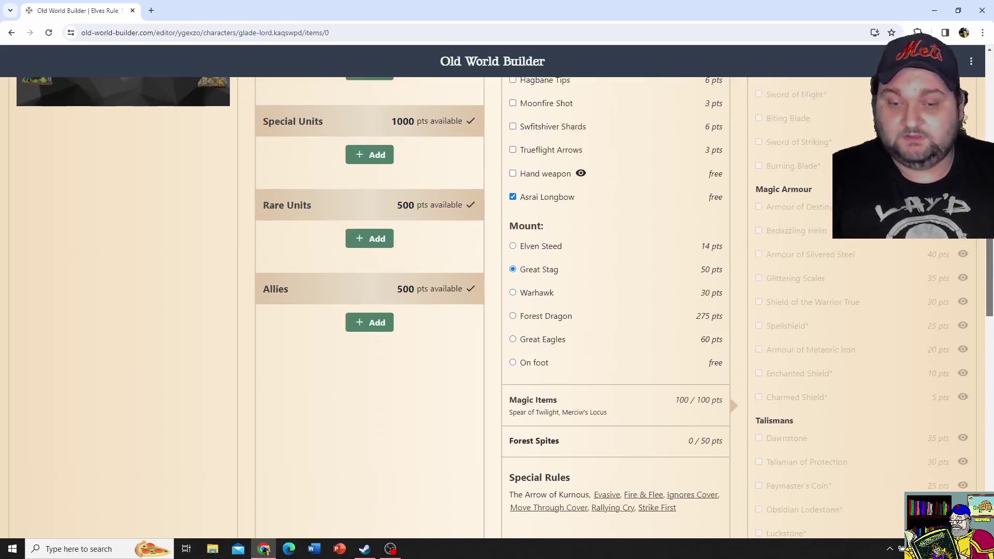
pyautogui.scroll(4, 417, 511)
pyautogui.scroll(-4, 417, 512)
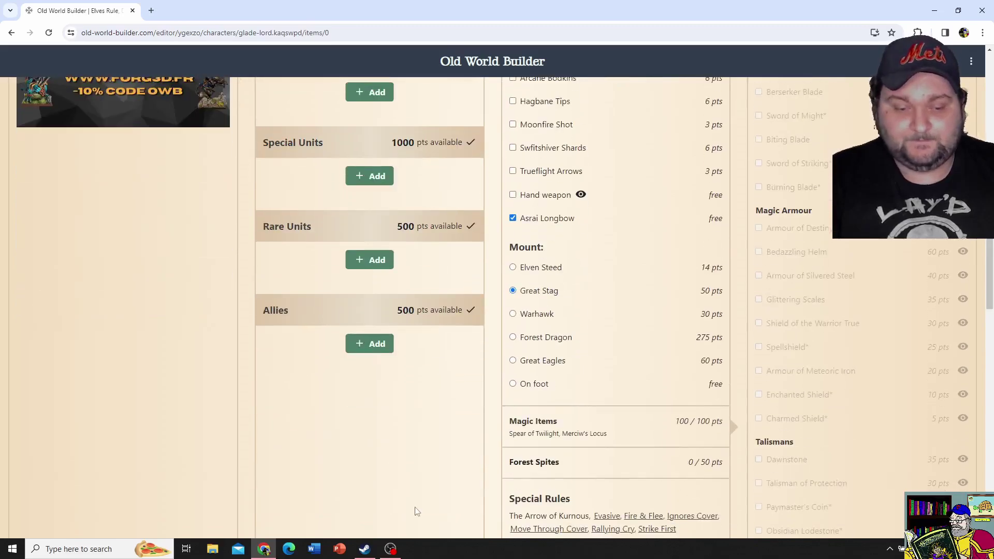
pyautogui.click(606, 464)
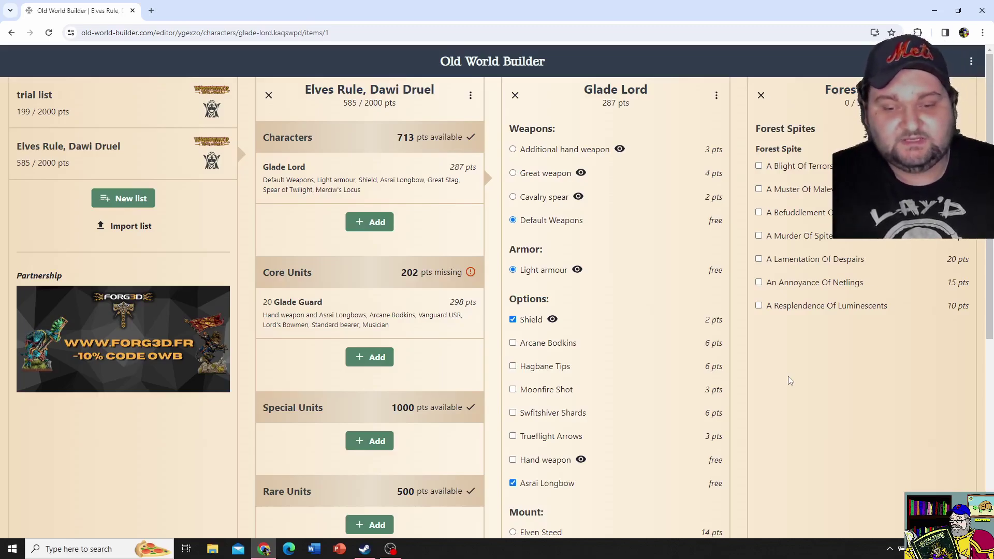
pyautogui.click(811, 317)
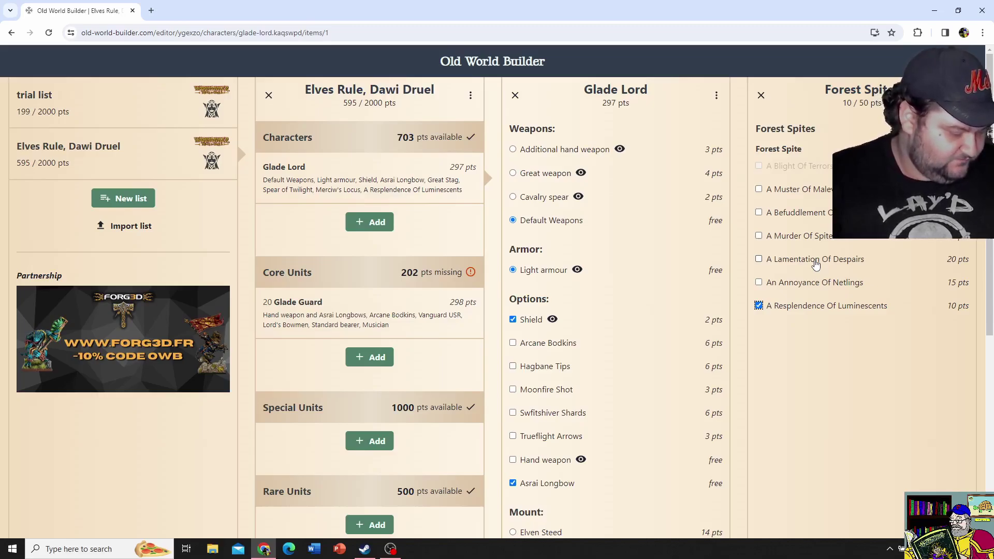
# - Tick A Befuddlement Of Mischiefs in the Glade Lord's Forest Spites, list now 625/2000
pyautogui.click(829, 213)
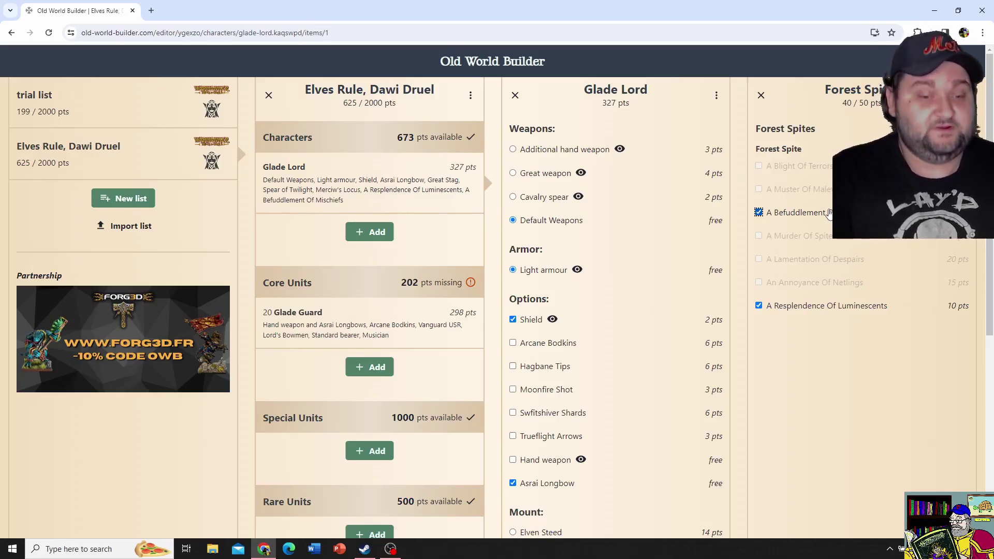
# - Add a 200-point Spellweaver with Talismanic Tattoos, Level 4 Wizard and the Elementalism lore
pyautogui.click(398, 239)
pyautogui.click(368, 233)
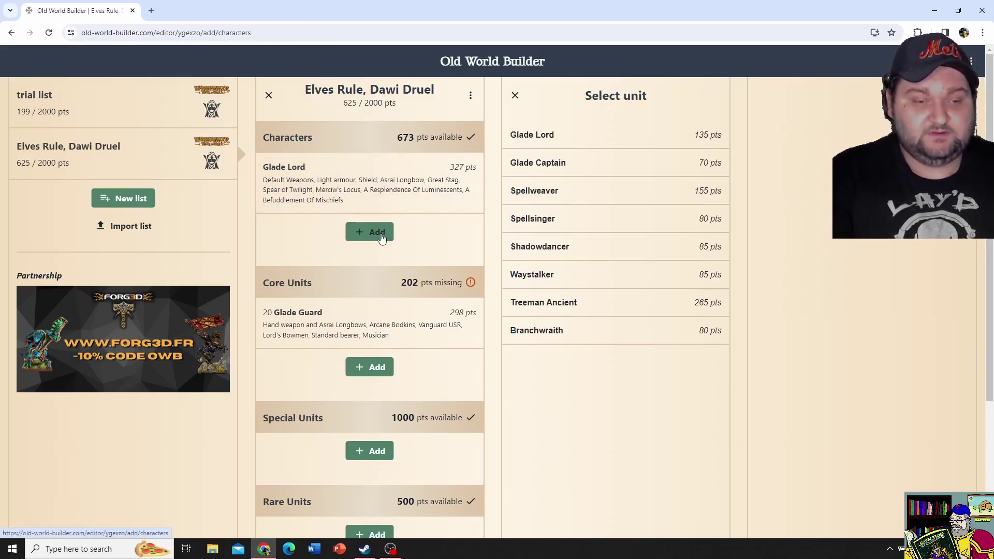
pyautogui.click(599, 206)
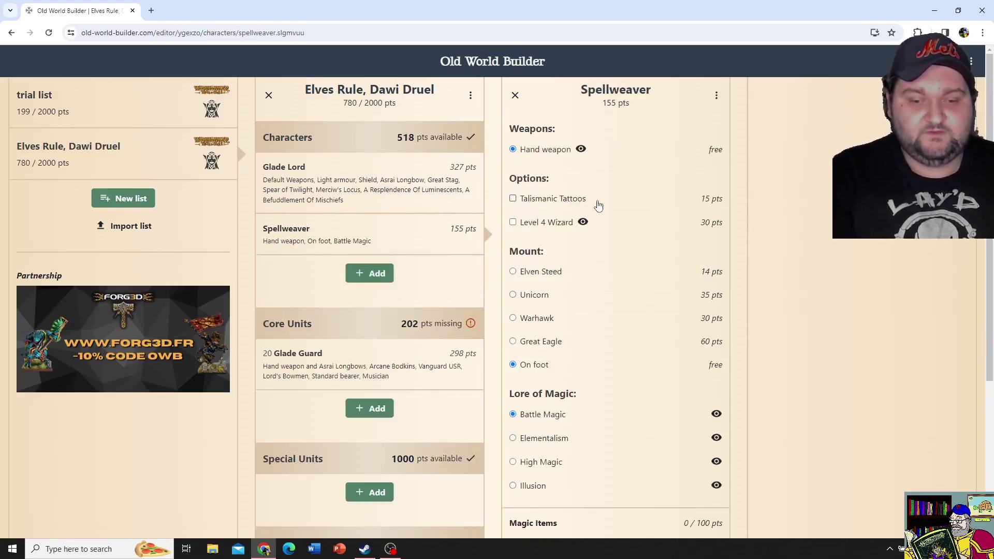
pyautogui.click(553, 202)
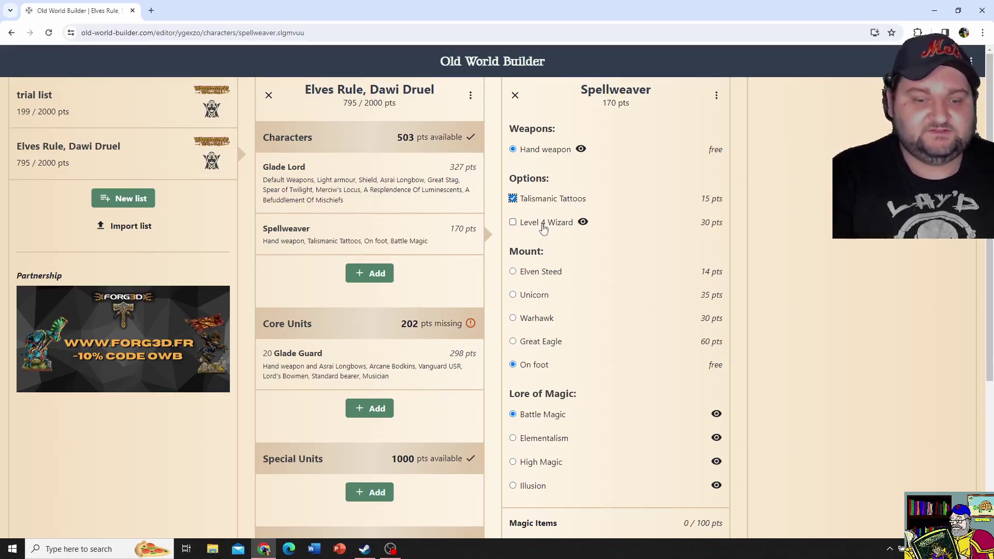
pyautogui.click(544, 229)
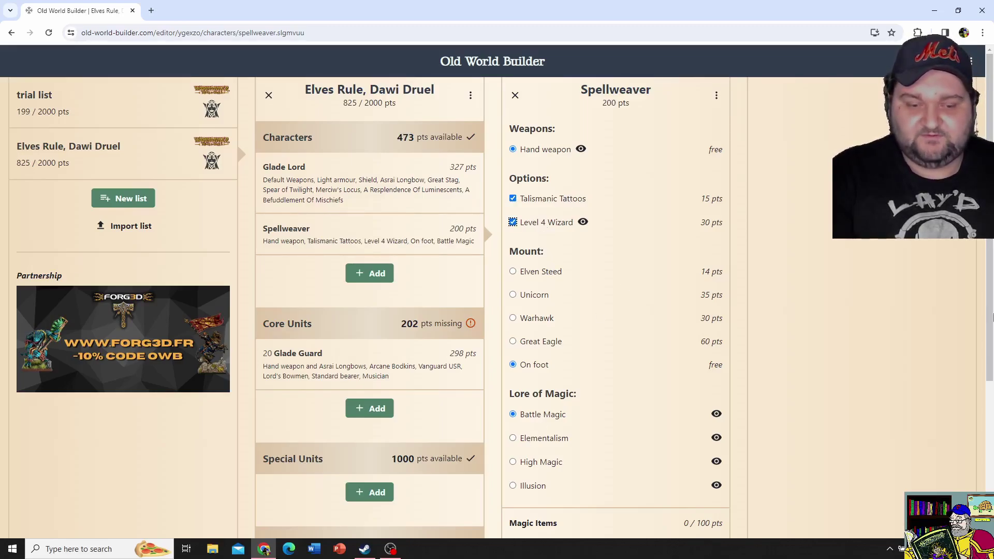
pyautogui.click(534, 441)
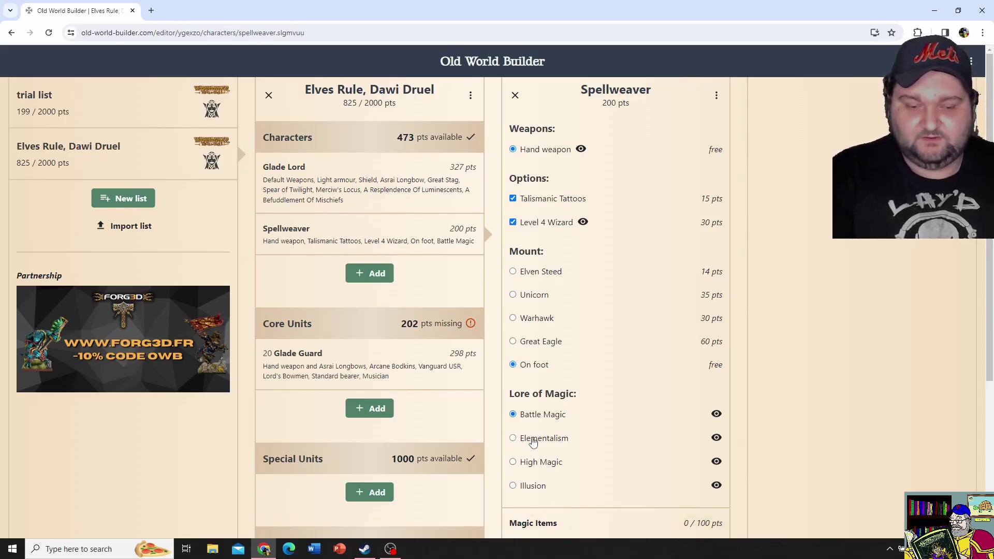
pyautogui.click(717, 439)
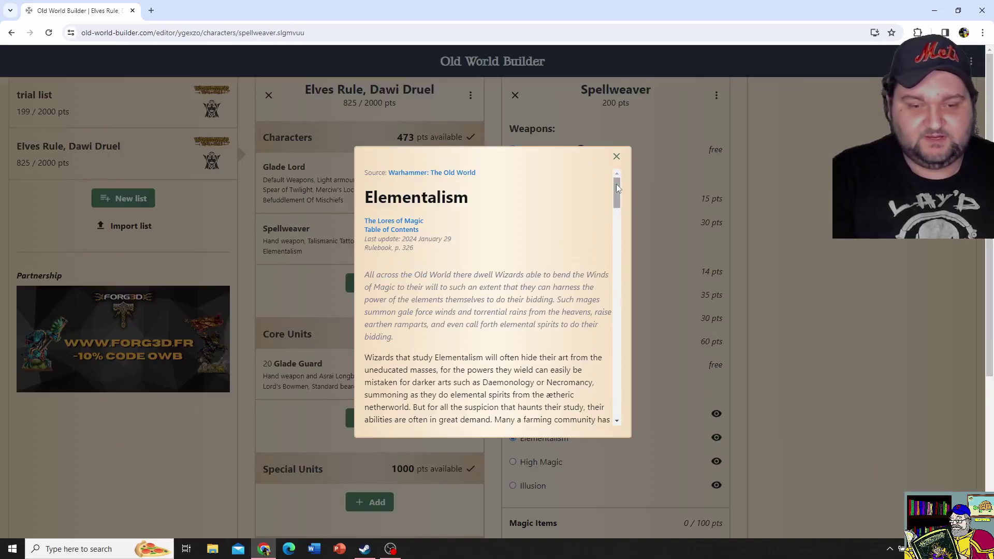
pyautogui.moveTo(616, 190); pyautogui.dragTo(619, 312)
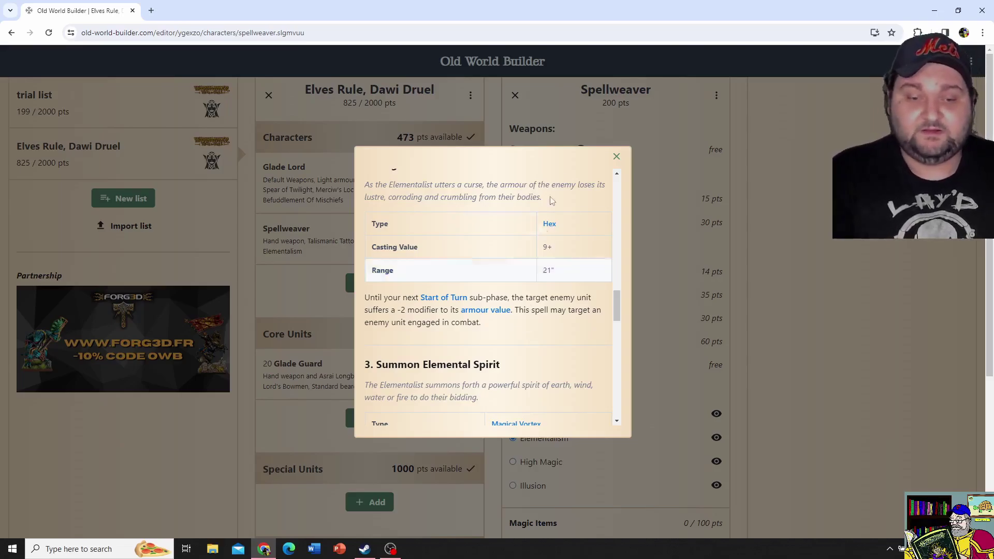
pyautogui.click(616, 156)
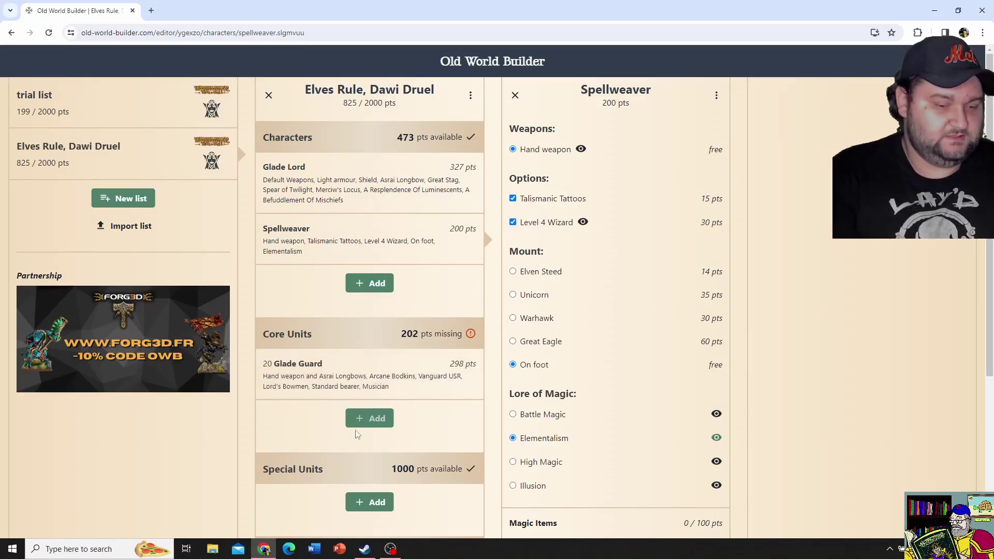
# - Give the Spellweaver the A Blight Of Terrors forest spite, raising the list to 875/2000
pyautogui.click(365, 503)
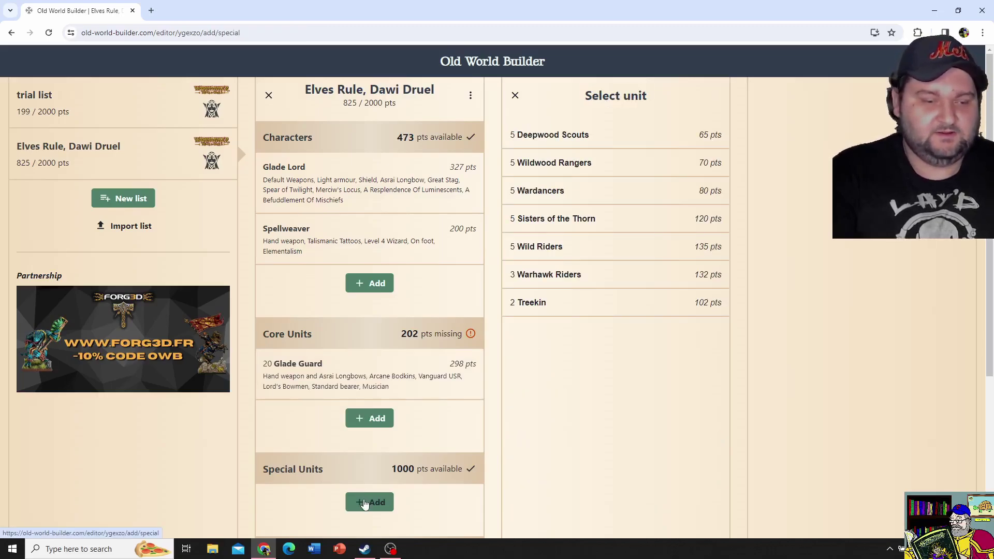
pyautogui.click(370, 235)
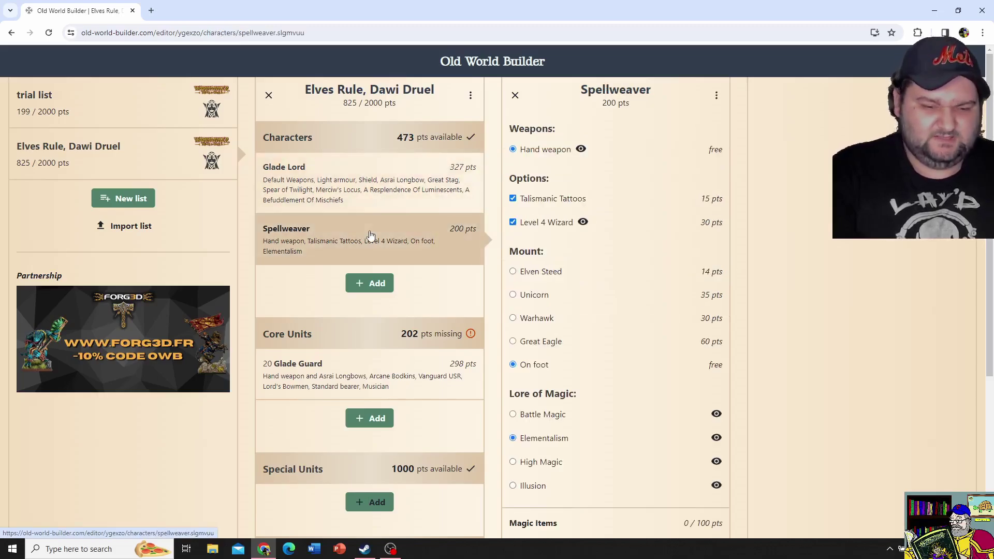
pyautogui.scroll(-1, 795, 292)
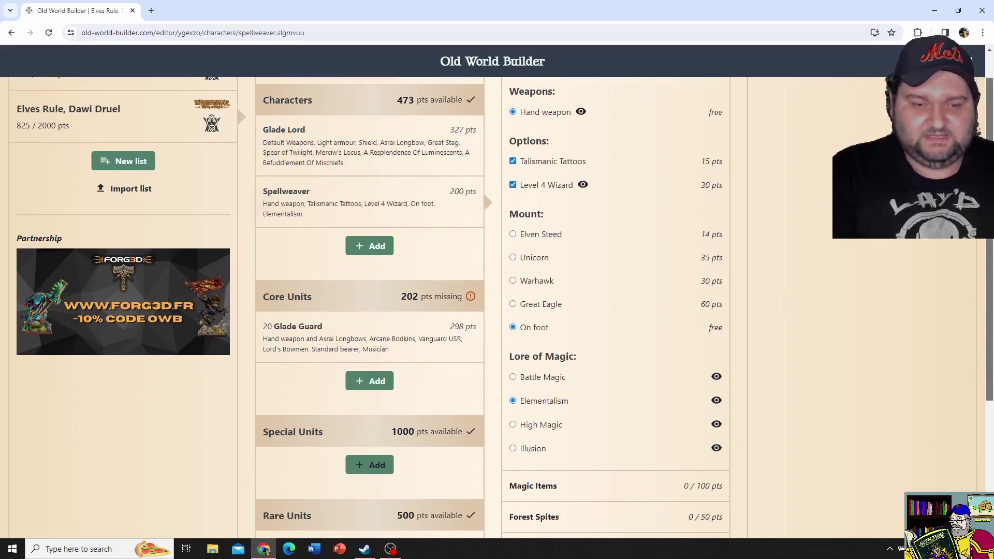
pyautogui.scroll(-3, 991, 262)
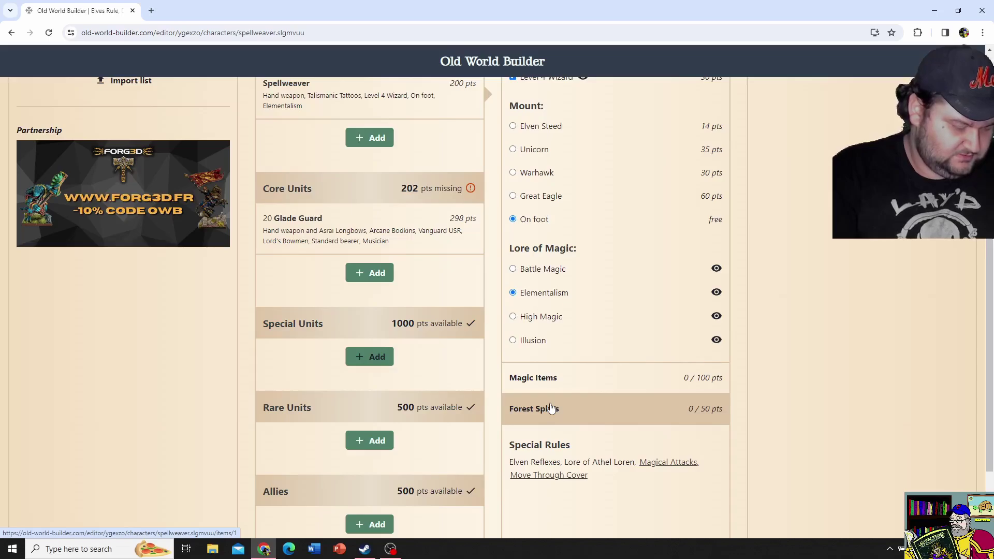
pyautogui.click(551, 409)
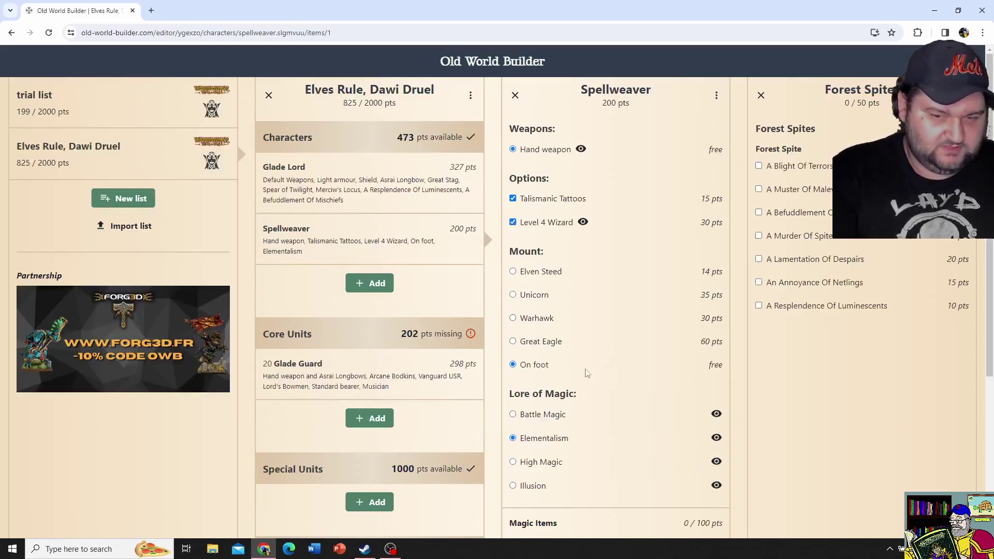
pyautogui.click(796, 167)
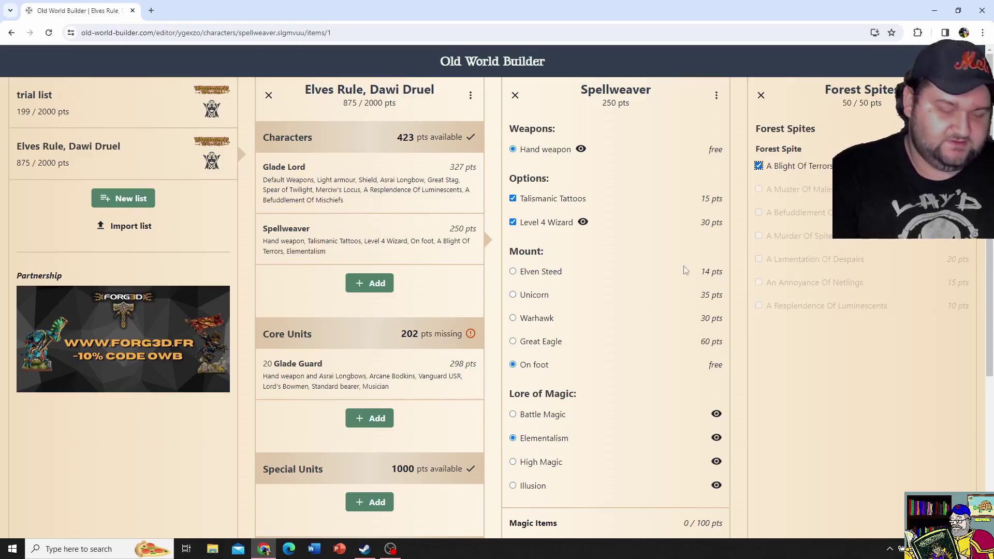
# - Add an Eternal Guard core unit with Eternal Warden, standard bearer, musician, shields and Drilled USR
pyautogui.click(370, 429)
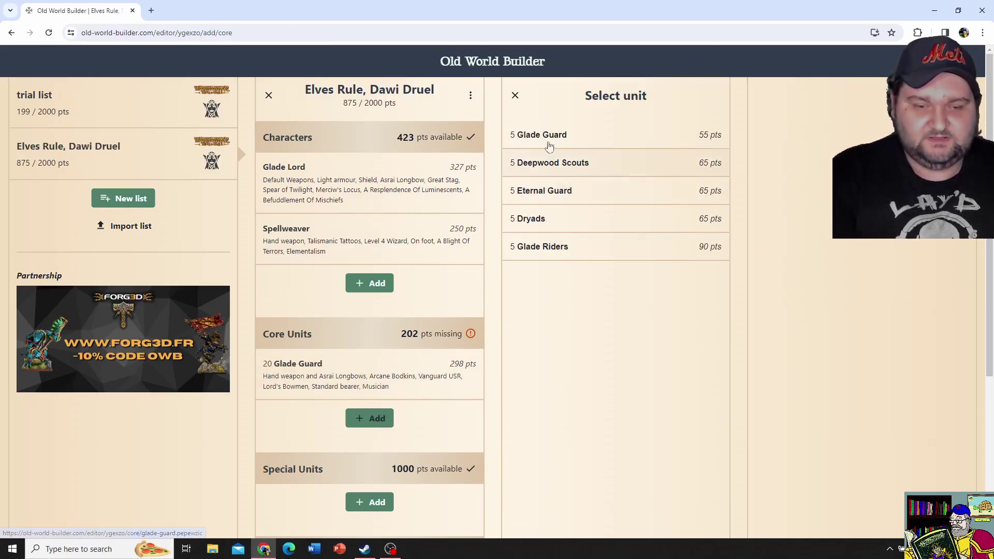
pyautogui.click(565, 201)
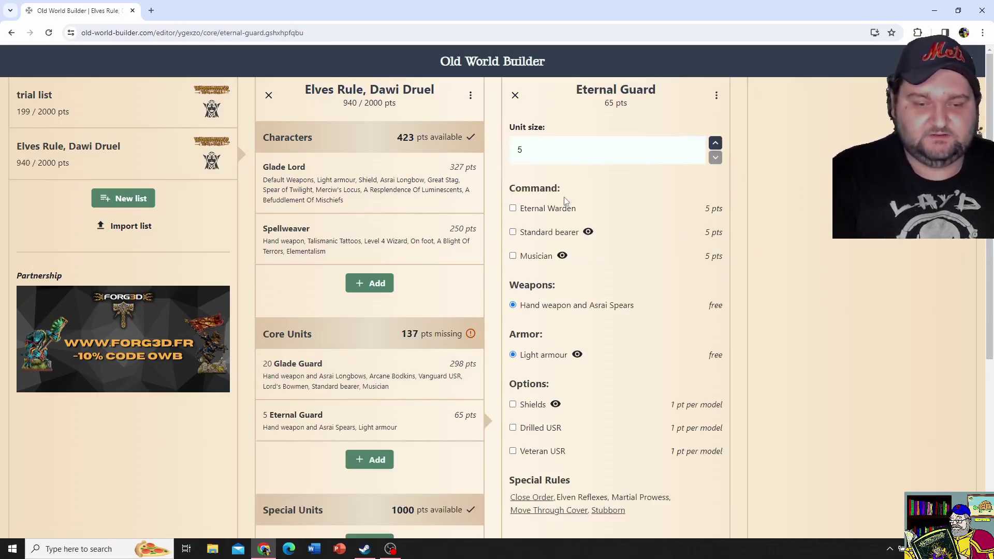
pyautogui.click(527, 210)
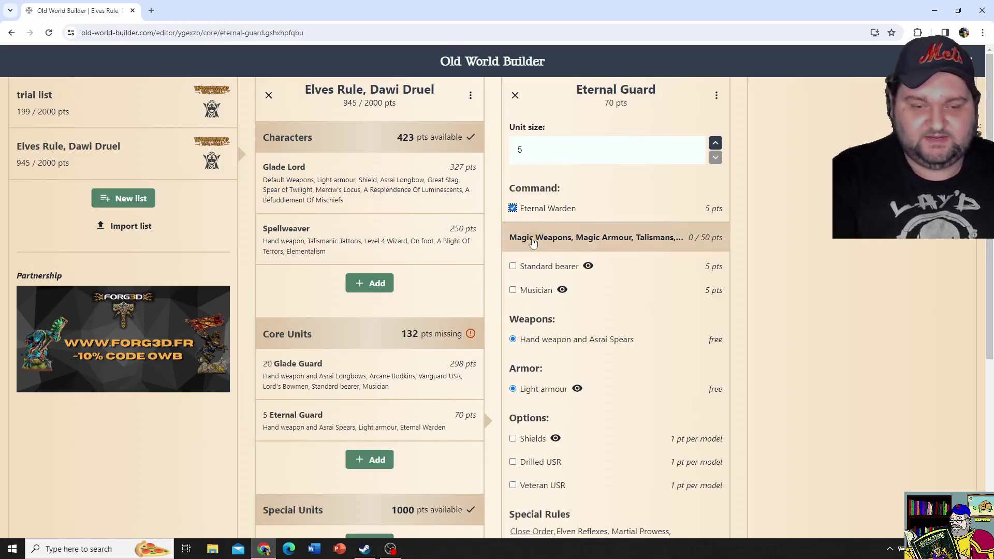
pyautogui.click(534, 271)
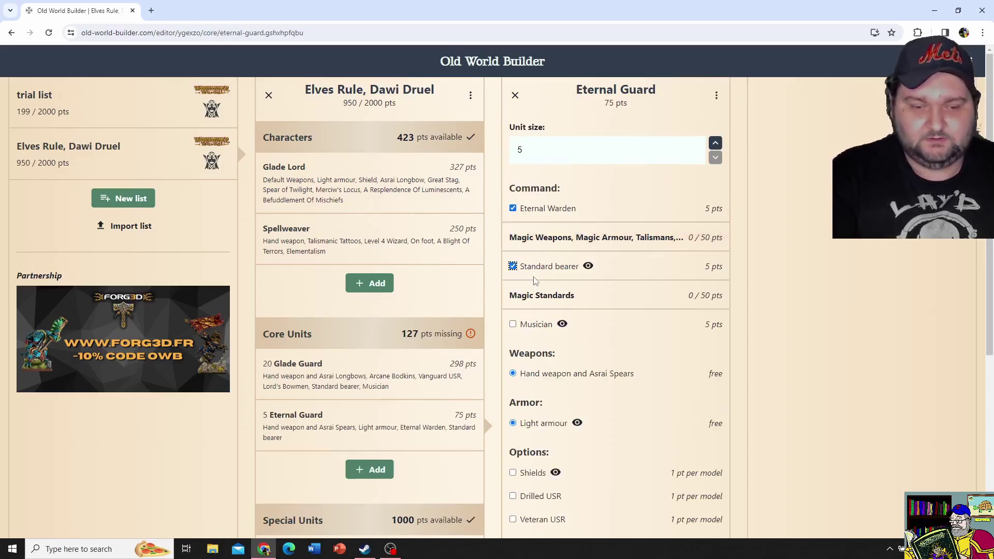
pyautogui.click(531, 328)
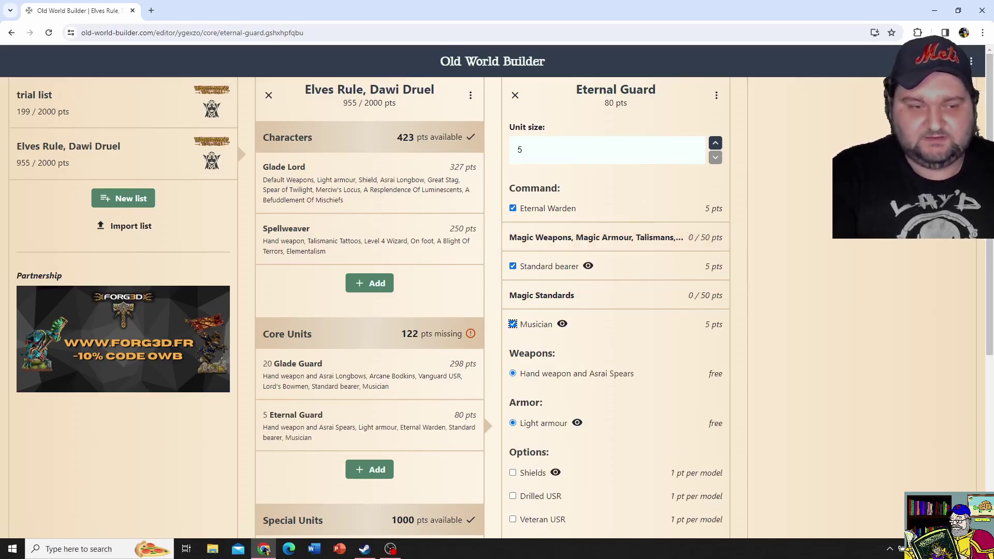
pyautogui.scroll(-2, 594, 333)
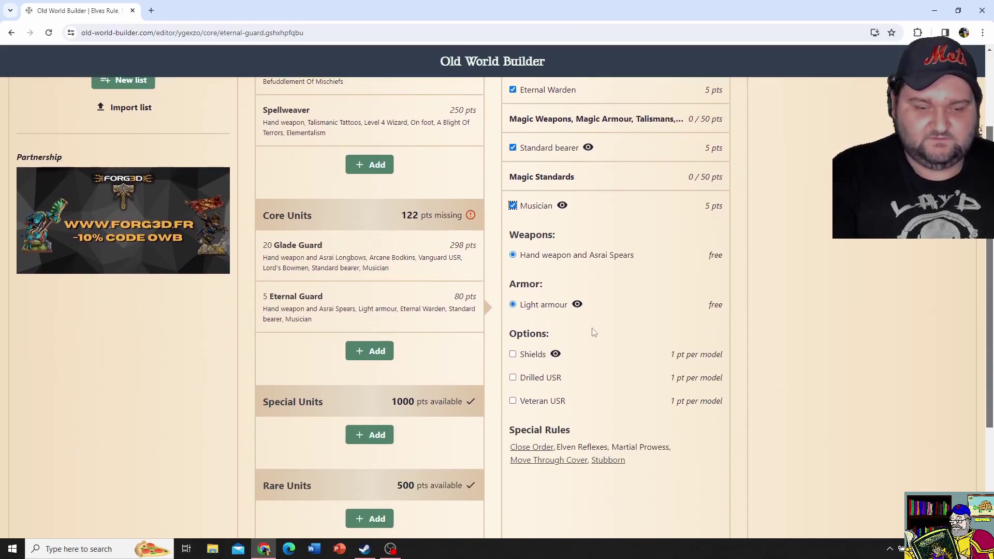
pyautogui.click(536, 356)
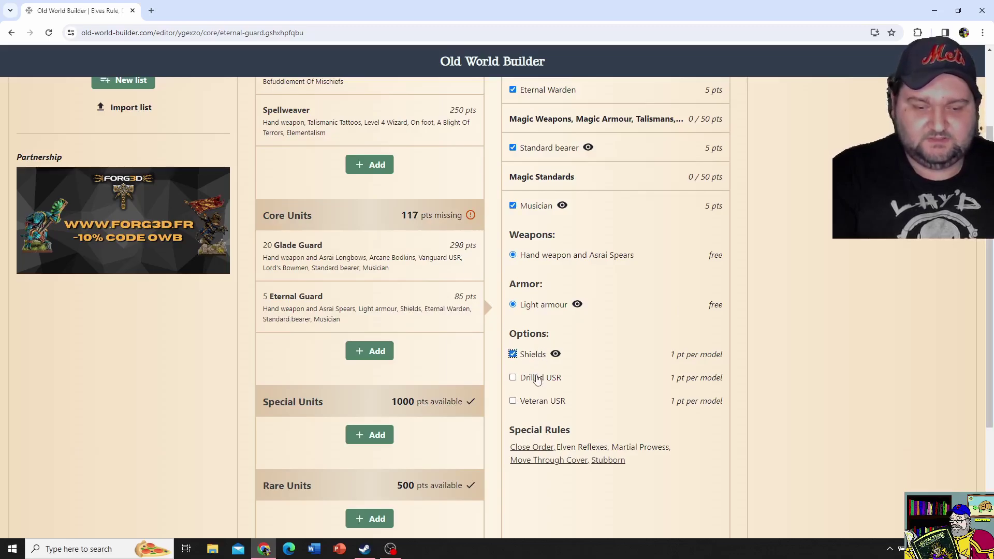
pyautogui.click(537, 379)
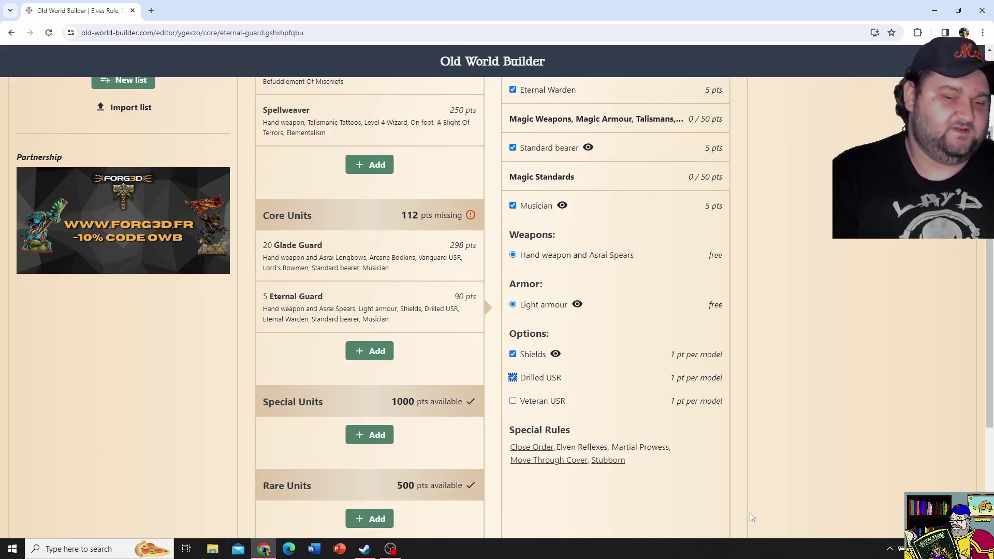
# - Raise the Eternal Guard unit size to 20 models
pyautogui.scroll(2, 752, 518)
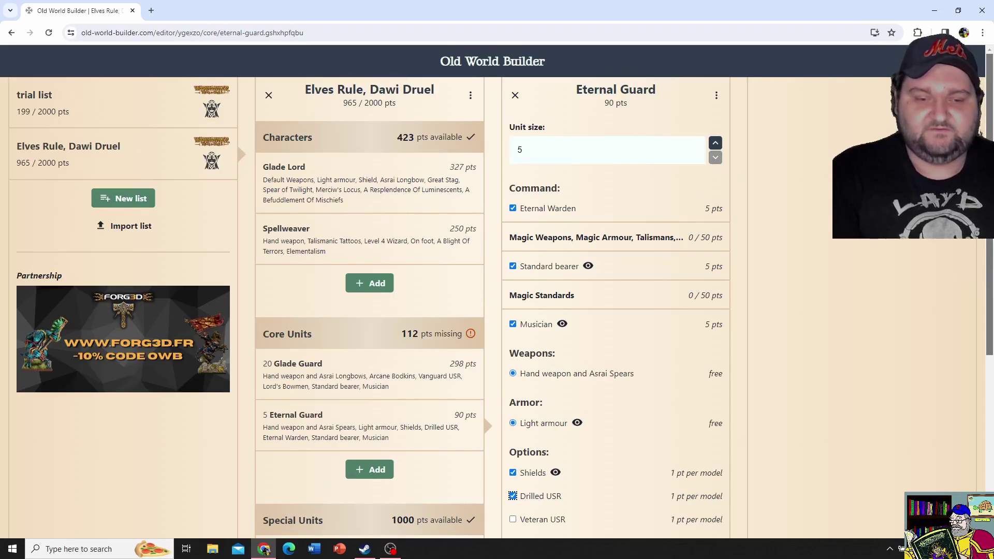
pyautogui.click(715, 143)
pyautogui.click(715, 143)
pyautogui.click(715, 143)
pyautogui.click(715, 143)
pyautogui.click(715, 143)
pyautogui.click(713, 145)
pyautogui.click(713, 145)
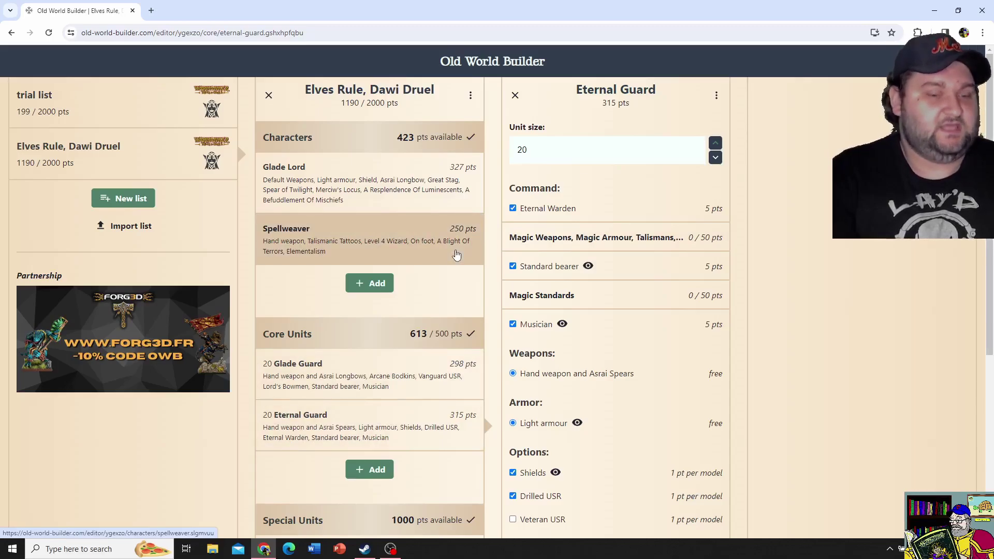
# - Add a Glade Captain to the characters as the Battle Standard Bearer
pyautogui.click(393, 295)
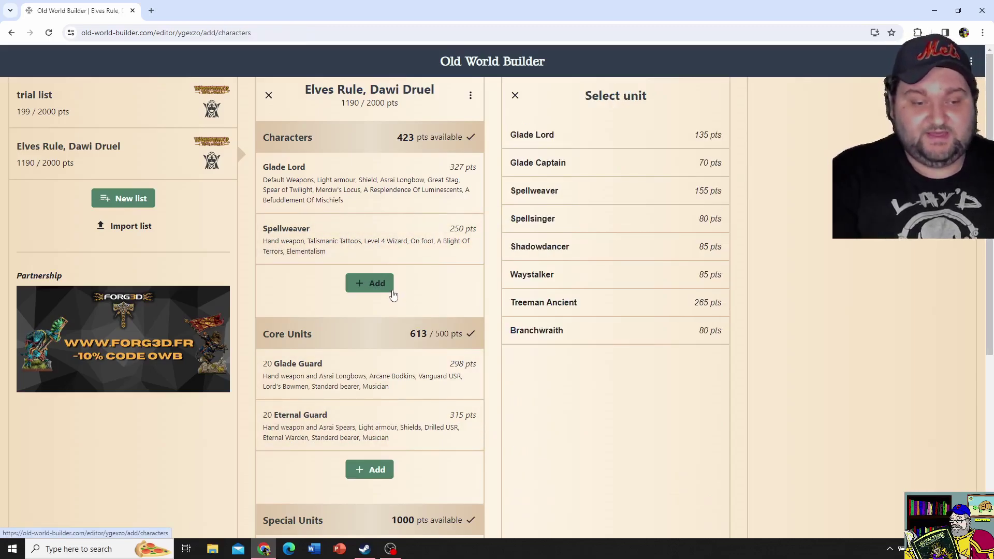
pyautogui.click(626, 164)
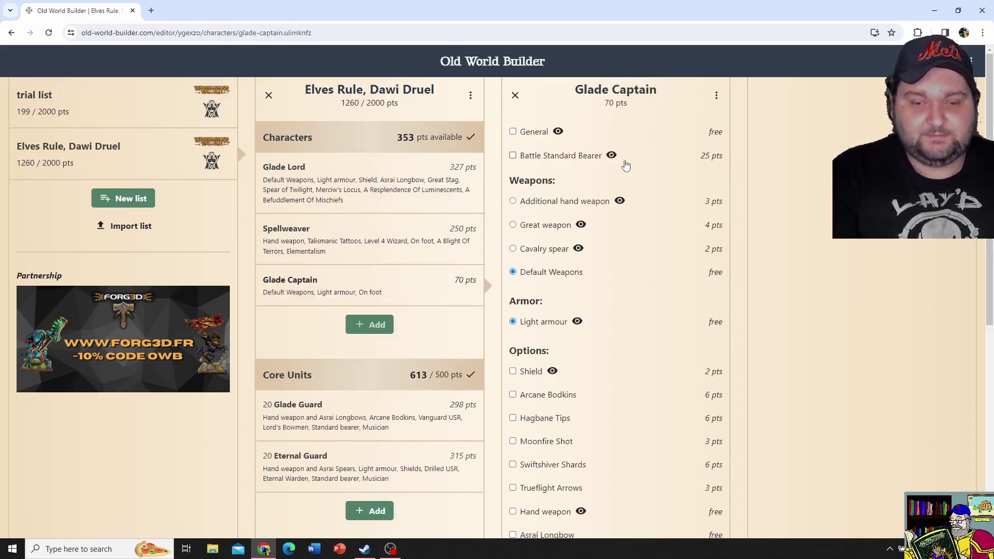
pyautogui.click(555, 161)
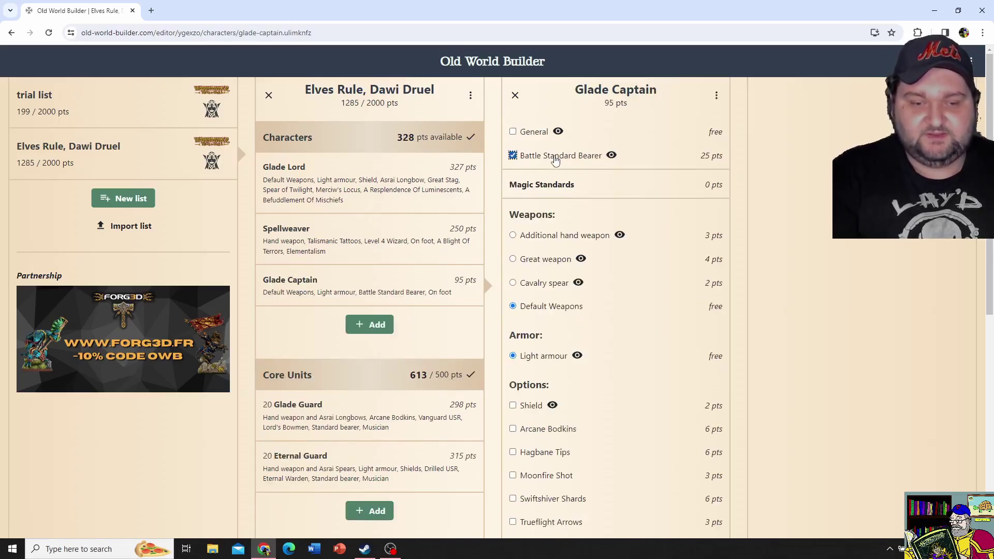
# - Give the Glade Captain the Banner Of Midsummer's Eve instead of the War Banner
pyautogui.click(369, 166)
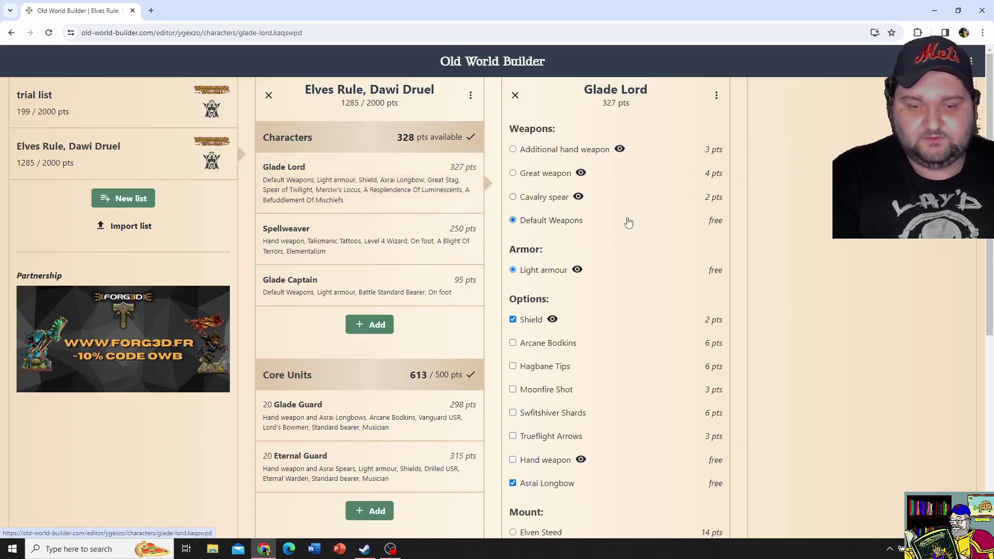
pyautogui.scroll(-5, 992, 377)
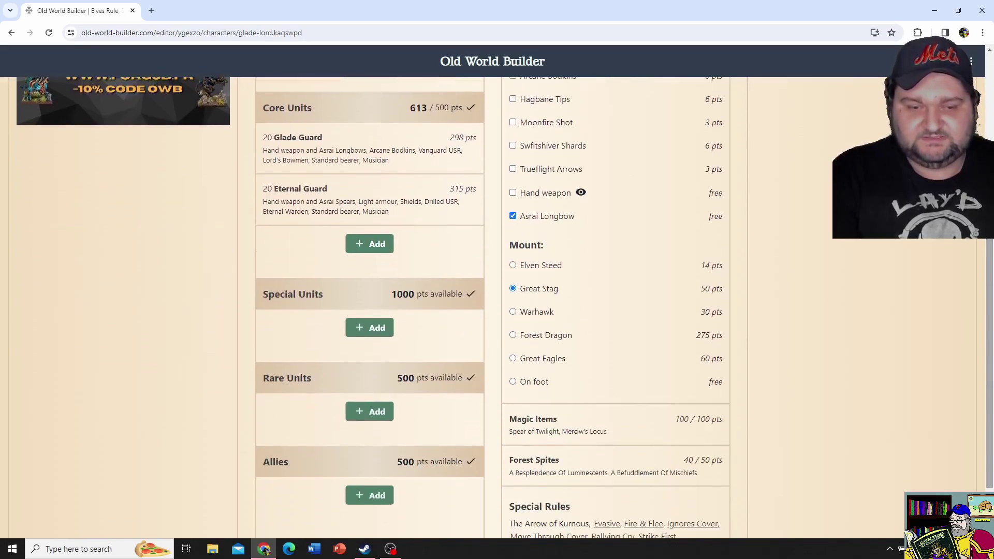
pyautogui.moveTo(993, 251); pyautogui.dragTo(993, 28)
pyautogui.click(314, 294)
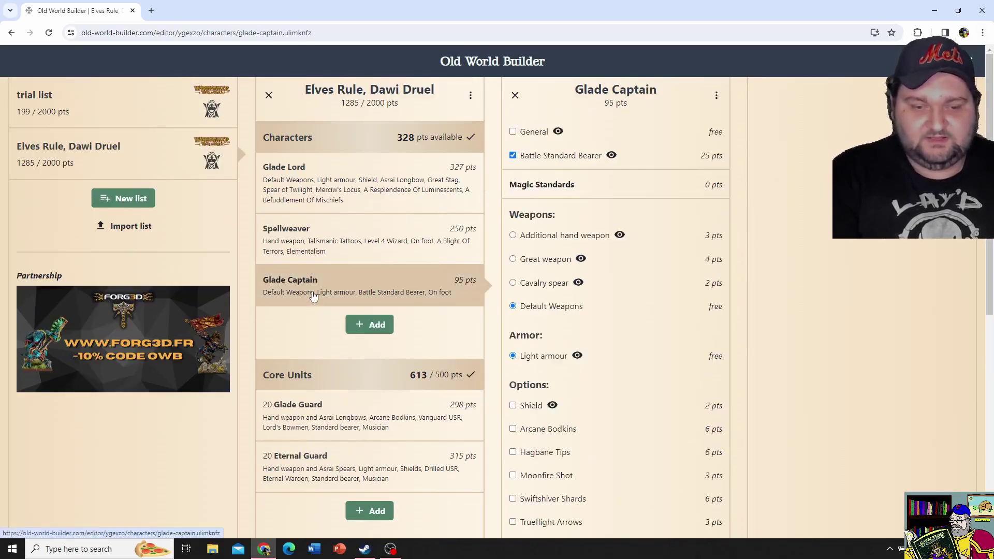
pyautogui.click(632, 199)
pyautogui.click(850, 262)
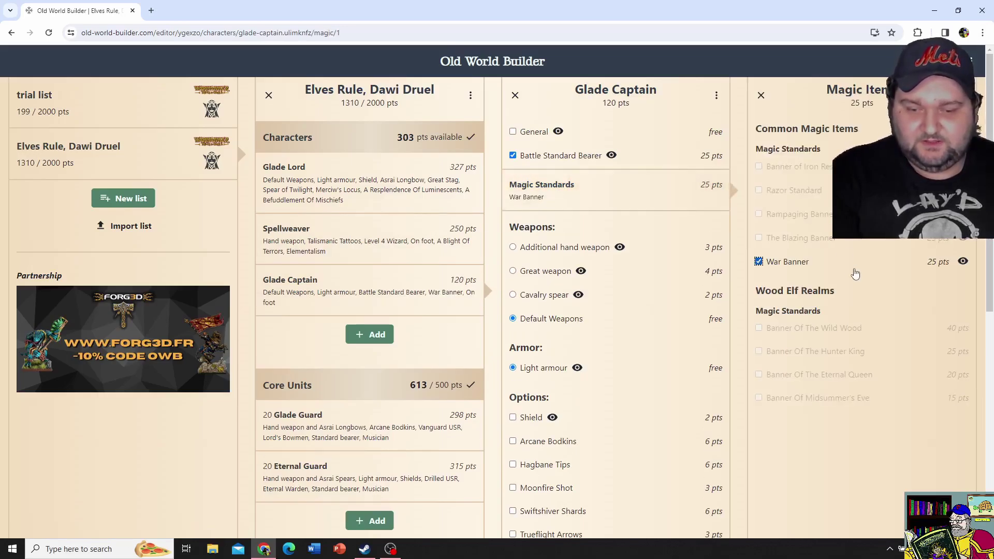
pyautogui.click(855, 273)
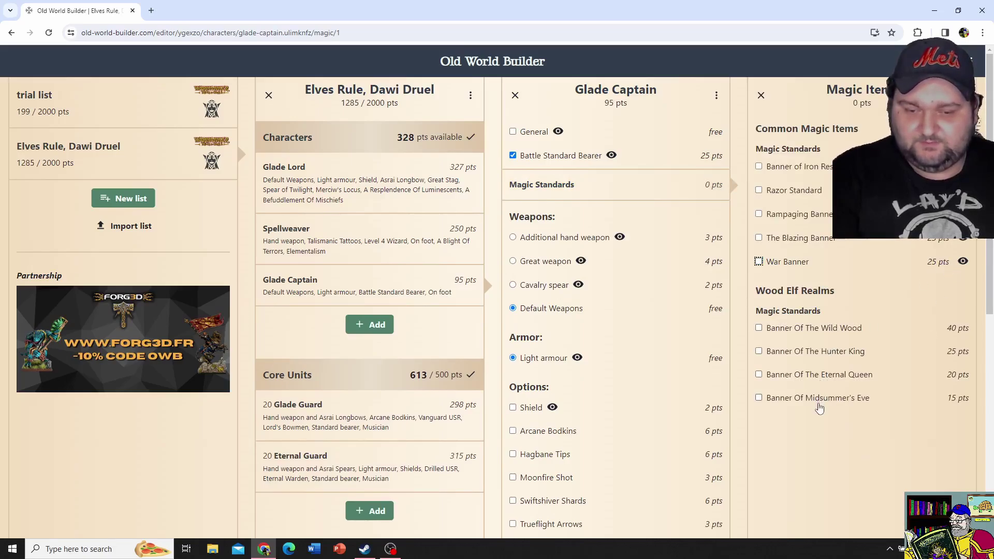
pyautogui.click(821, 403)
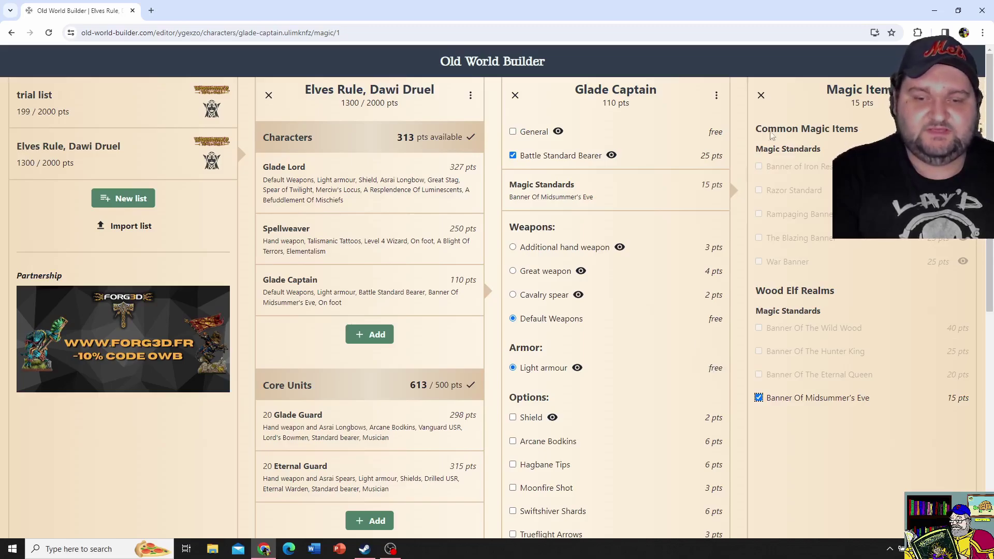
# - Equip the Glade Captain with Arcane Bodkins and a shield, bringing it to 118 pts
pyautogui.click(762, 96)
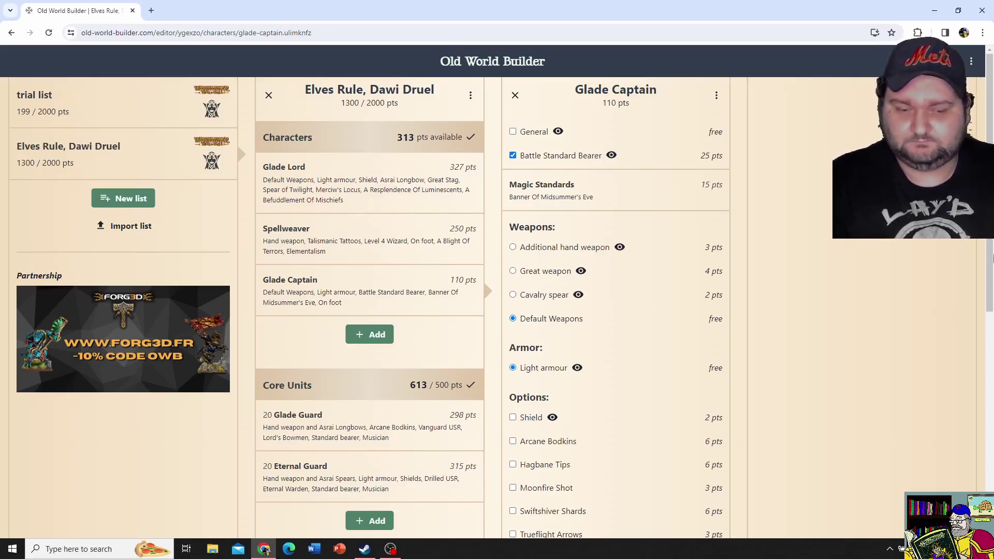
pyautogui.moveTo(992, 263); pyautogui.dragTo(992, 336)
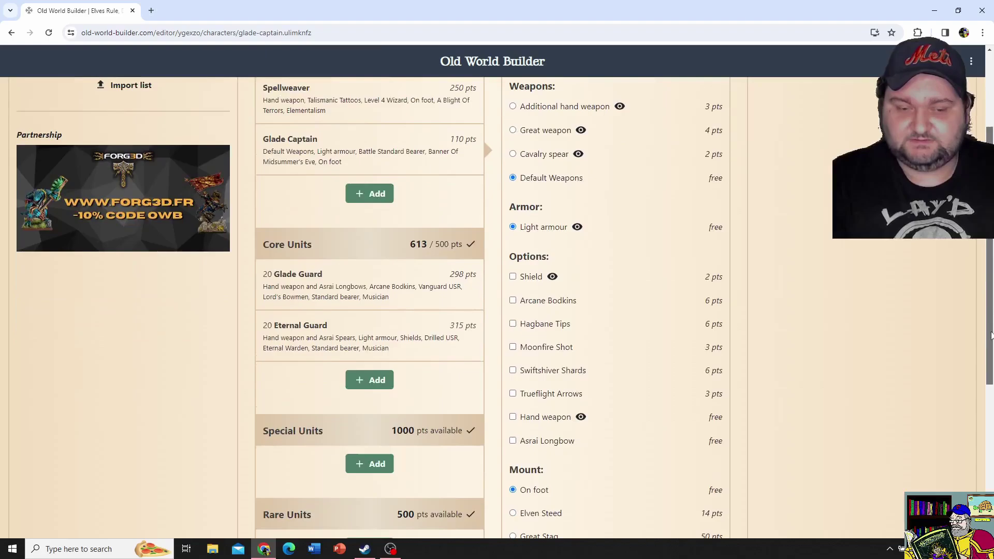
pyautogui.click(569, 312)
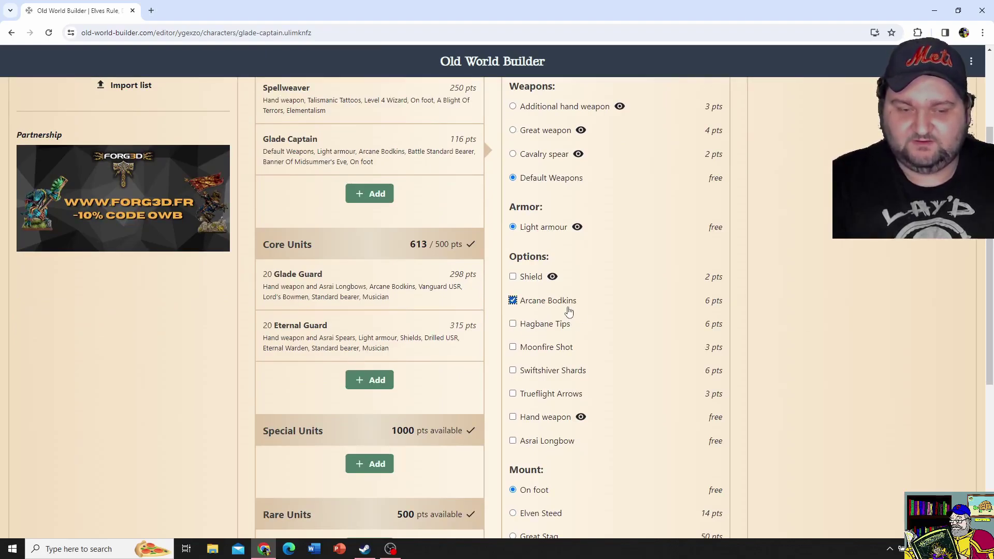
pyautogui.click(529, 281)
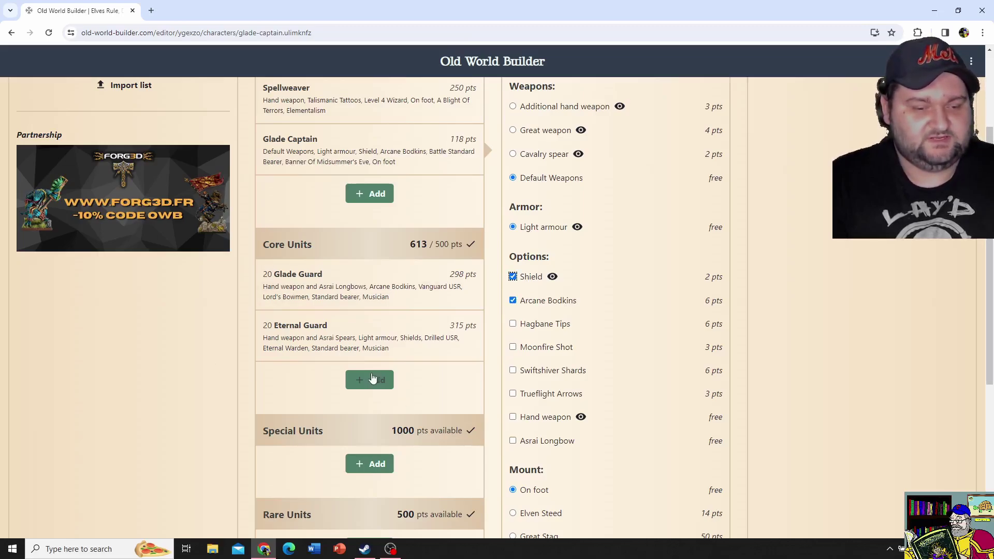
pyautogui.click(356, 470)
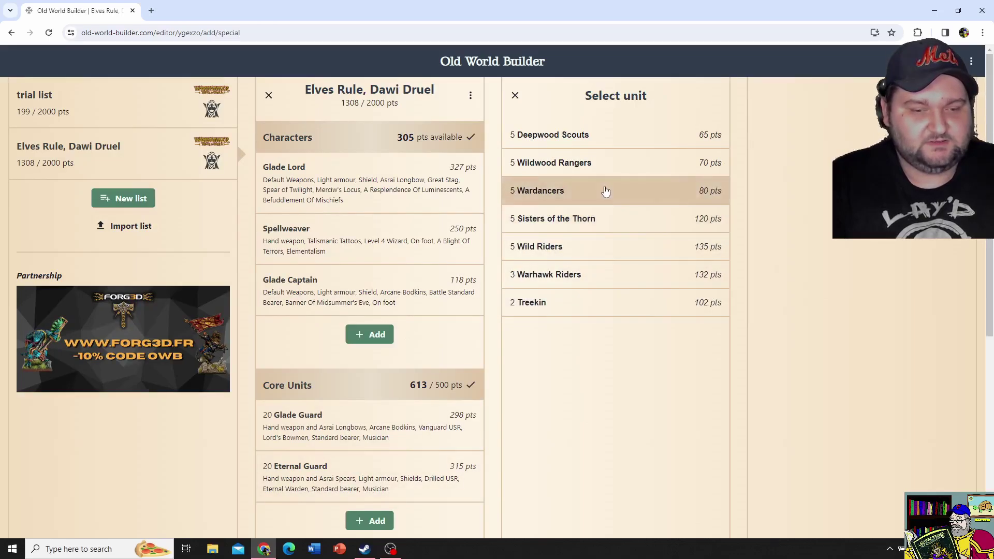
# - Add a unit of 8 Wild Riders to the special units
pyautogui.click(576, 257)
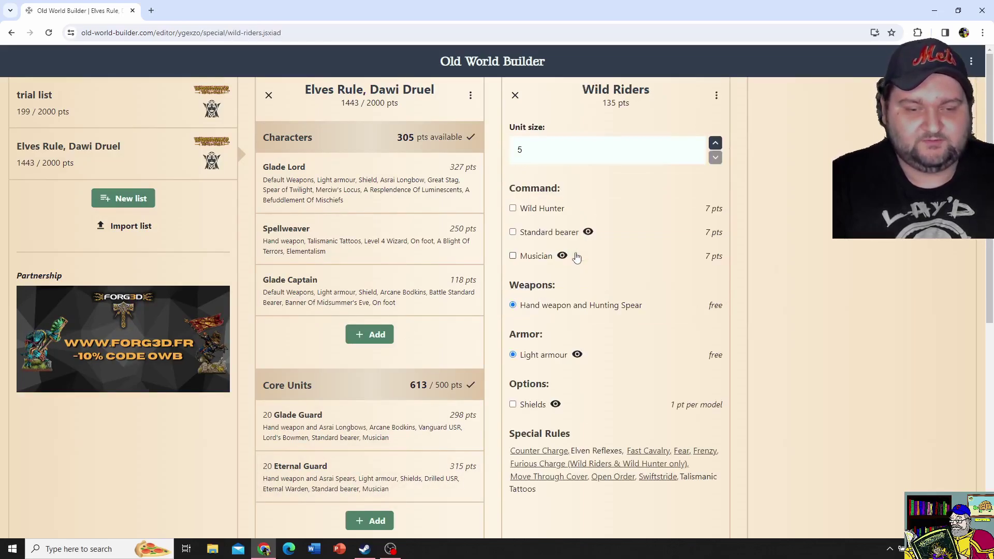
pyautogui.click(716, 144)
pyautogui.click(716, 145)
pyautogui.click(716, 144)
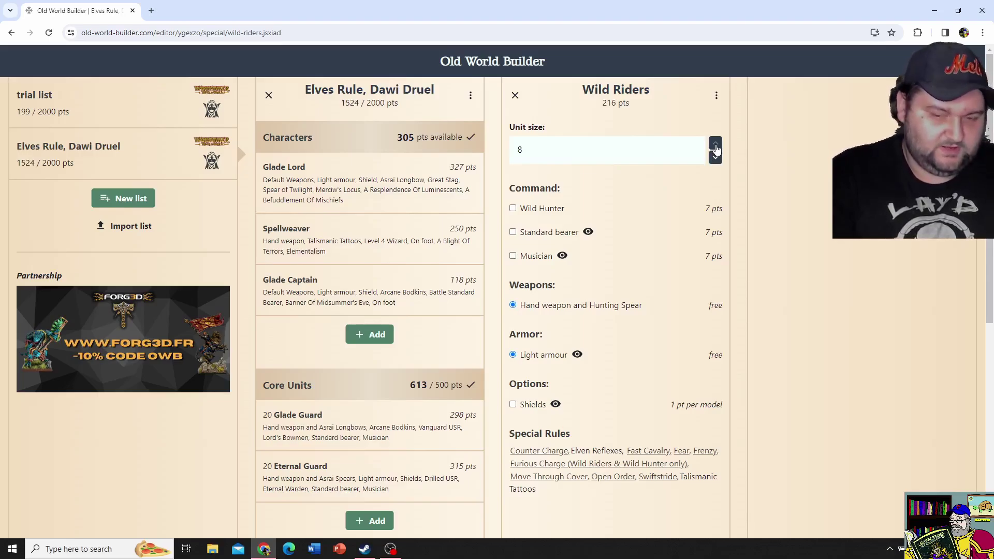
# - Give the Wild Riders a Wild Hunter, standard bearer, musician and shields
pyautogui.click(533, 221)
pyautogui.click(533, 221)
pyautogui.click(533, 222)
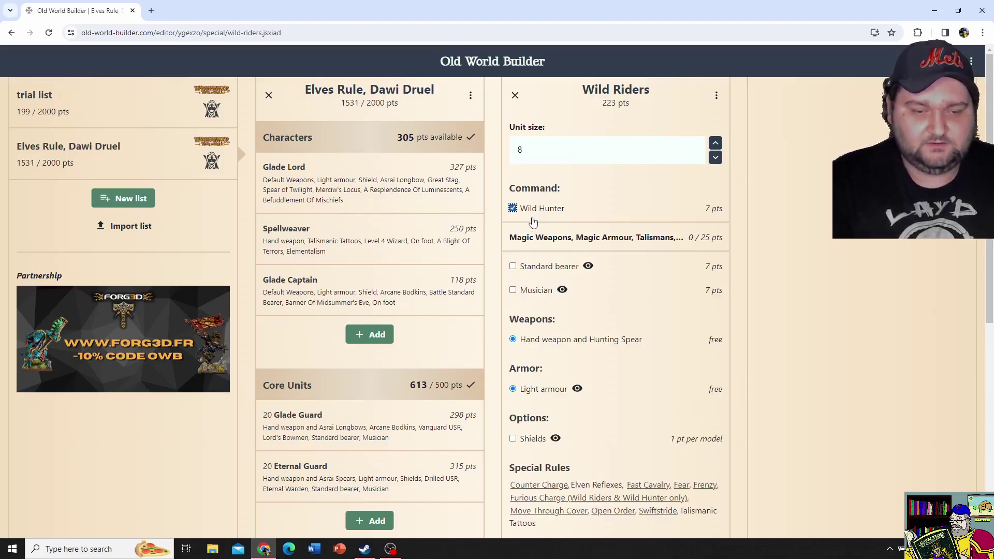
pyautogui.click(530, 279)
pyautogui.click(526, 327)
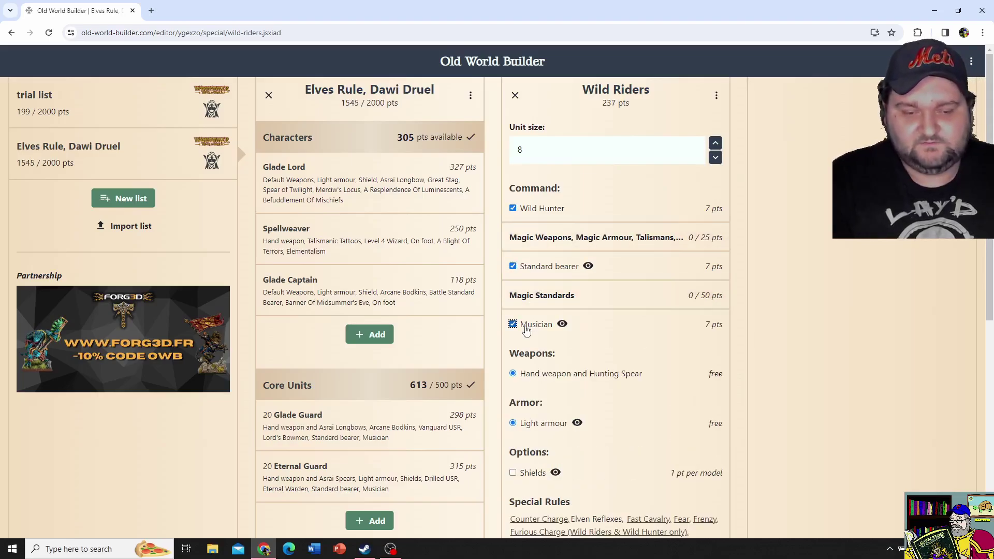
pyautogui.click(534, 479)
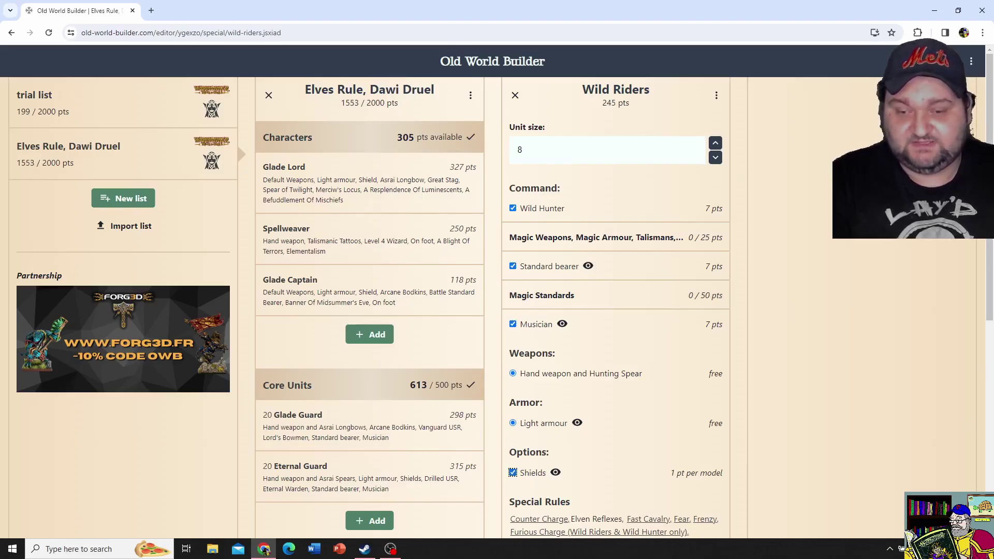
pyautogui.scroll(-5, 533, 477)
pyautogui.scroll(5, 533, 476)
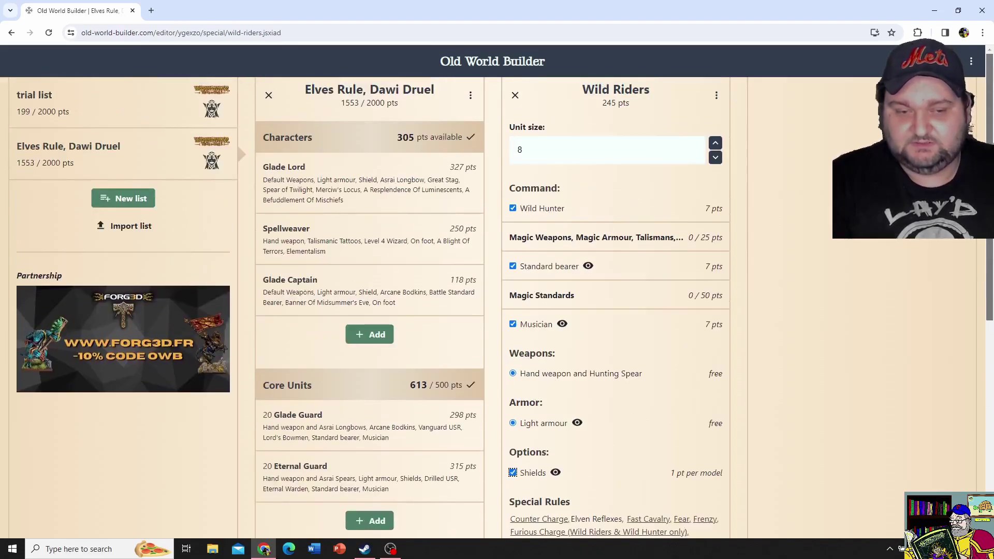
pyautogui.click(648, 237)
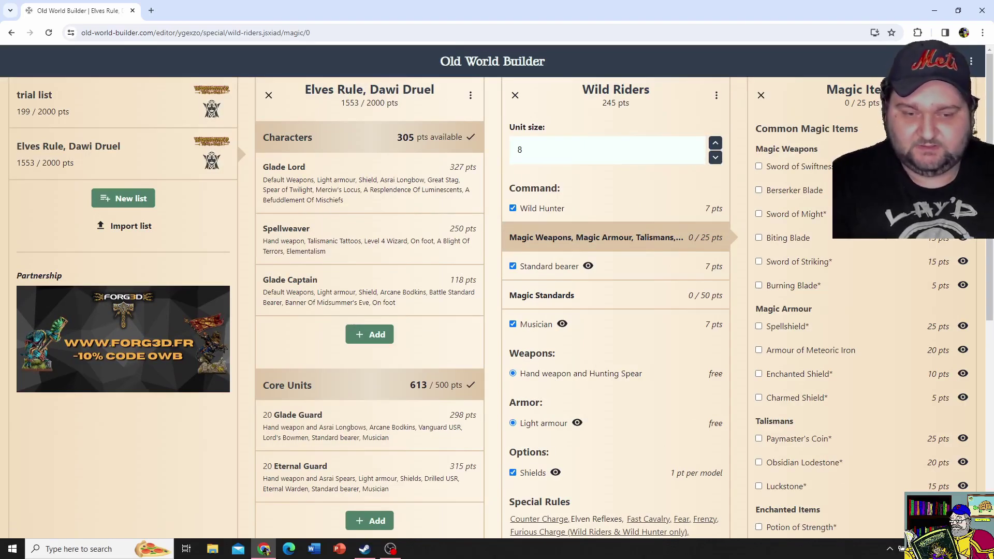
# - Give the Wild Riders the Banner Of The Wild Wood, raising them to 285 pts
pyautogui.click(571, 294)
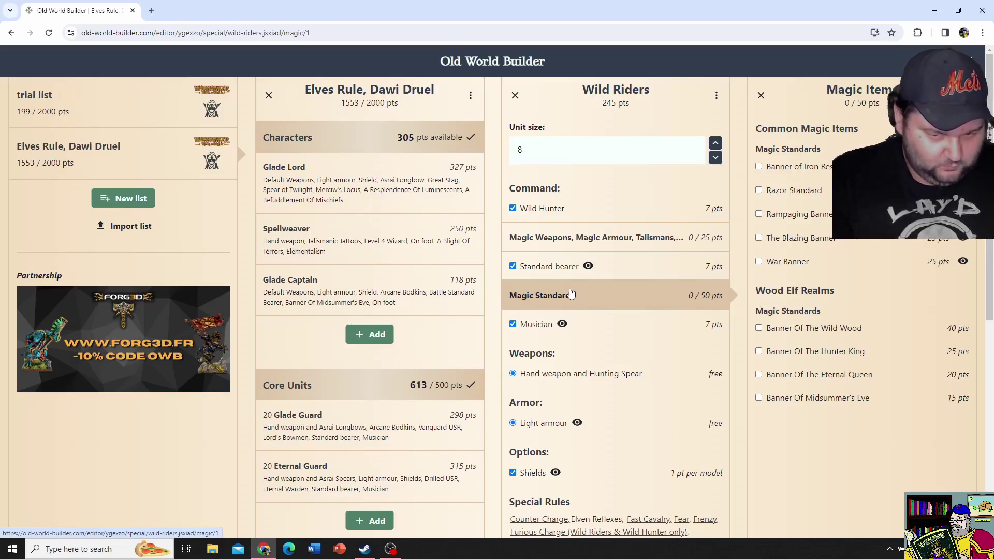
pyautogui.click(796, 331)
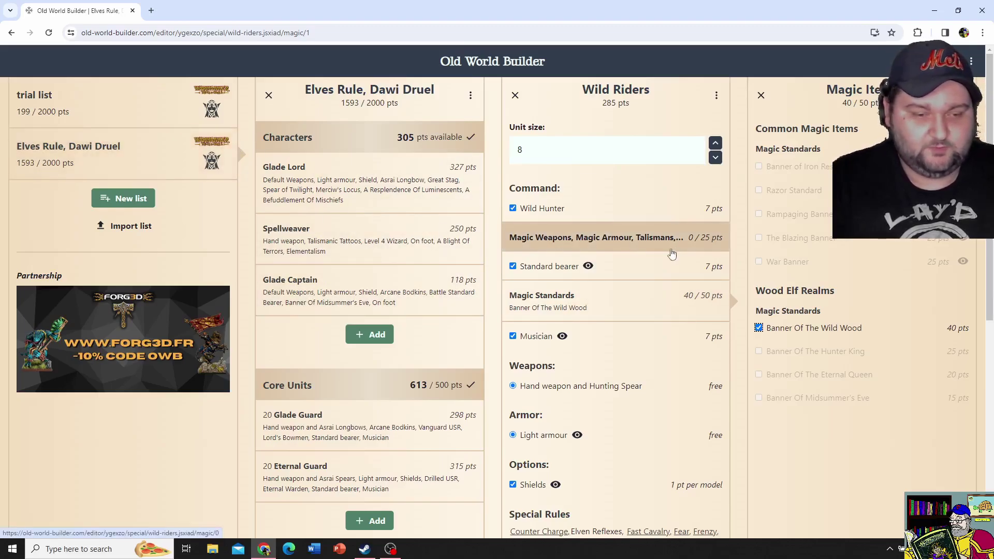
pyautogui.click(374, 522)
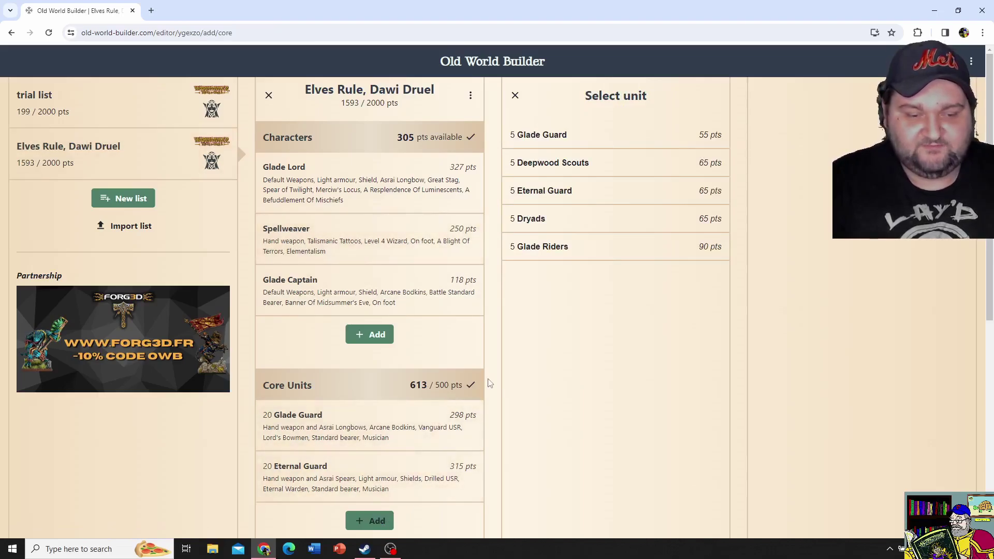
# - Add 5 Glade Riders to core units with Glade Knight, standard bearer and musician
pyautogui.scroll(-6, 992, 316)
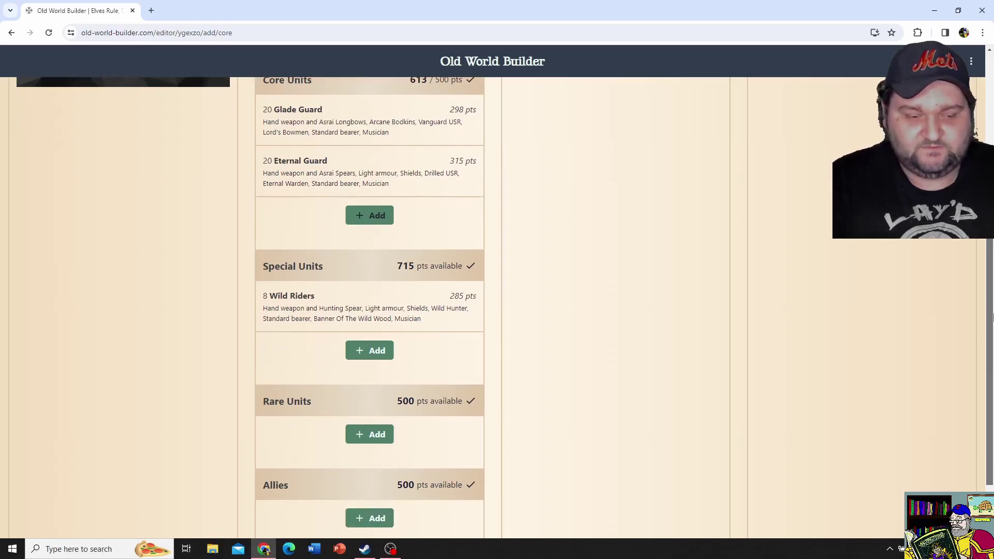
pyautogui.moveTo(992, 316); pyautogui.dragTo(993, 150)
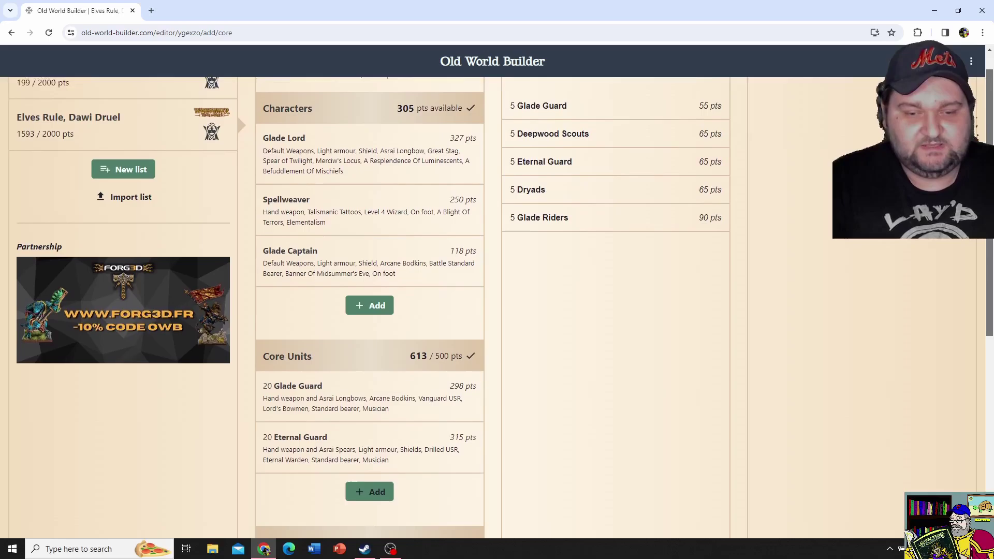
pyautogui.click(608, 220)
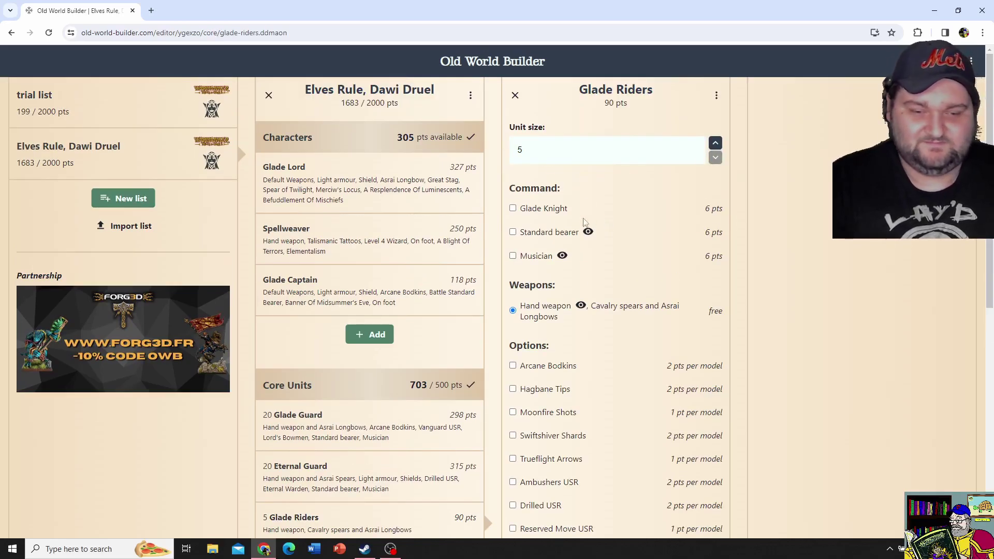
pyautogui.click(543, 209)
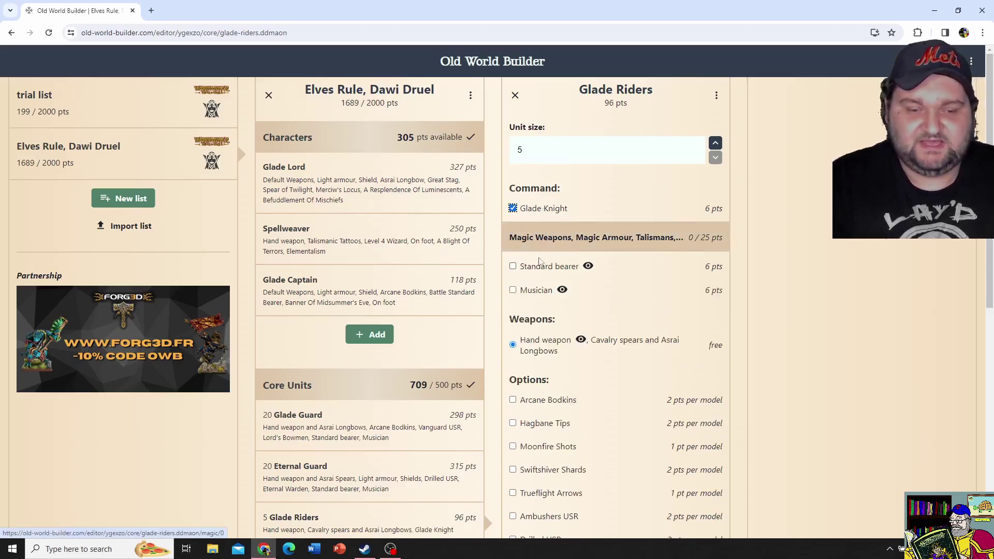
pyautogui.click(539, 267)
pyautogui.click(533, 326)
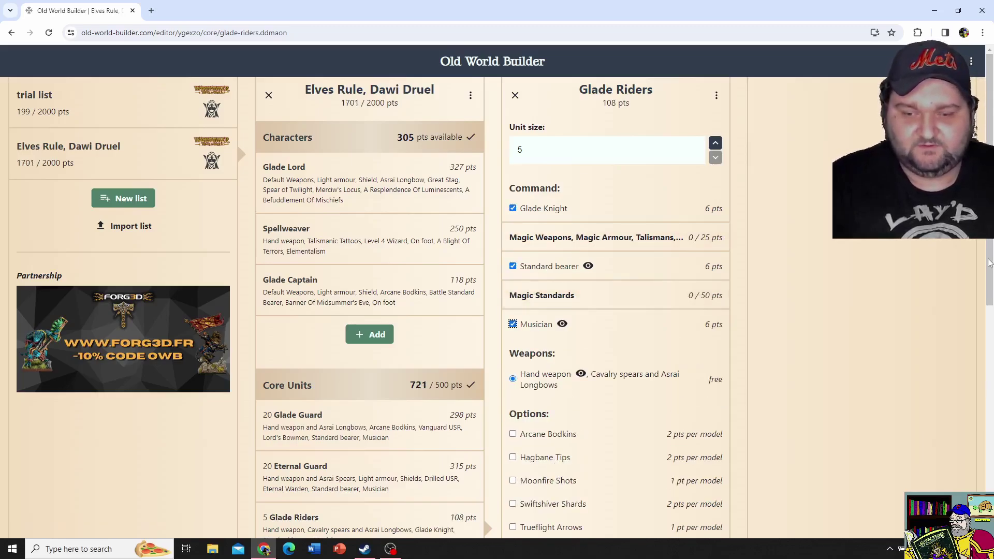
# - Arm the Glade Riders with Swiftshiver Shards and give them Reserved Move USR
pyautogui.scroll(-2, 990, 263)
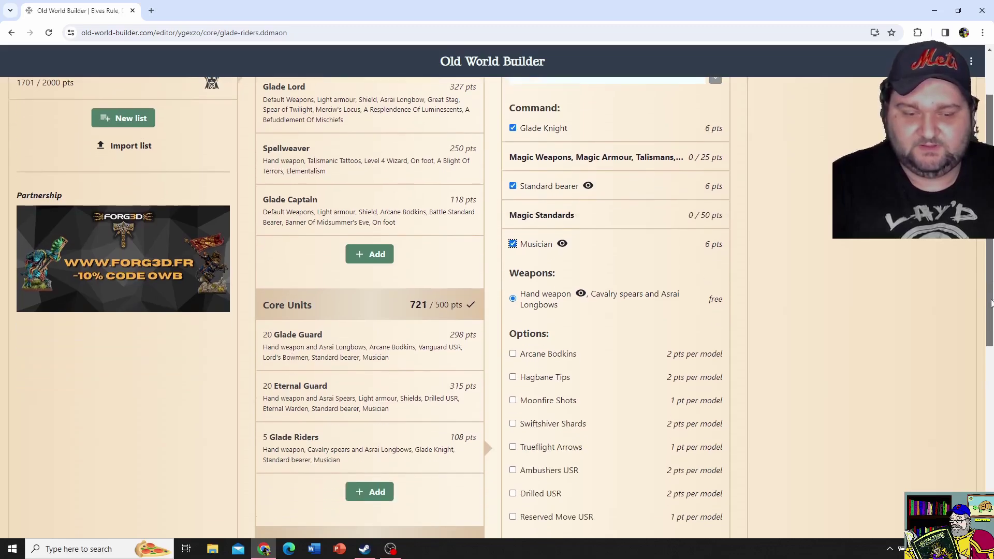
pyautogui.click(569, 429)
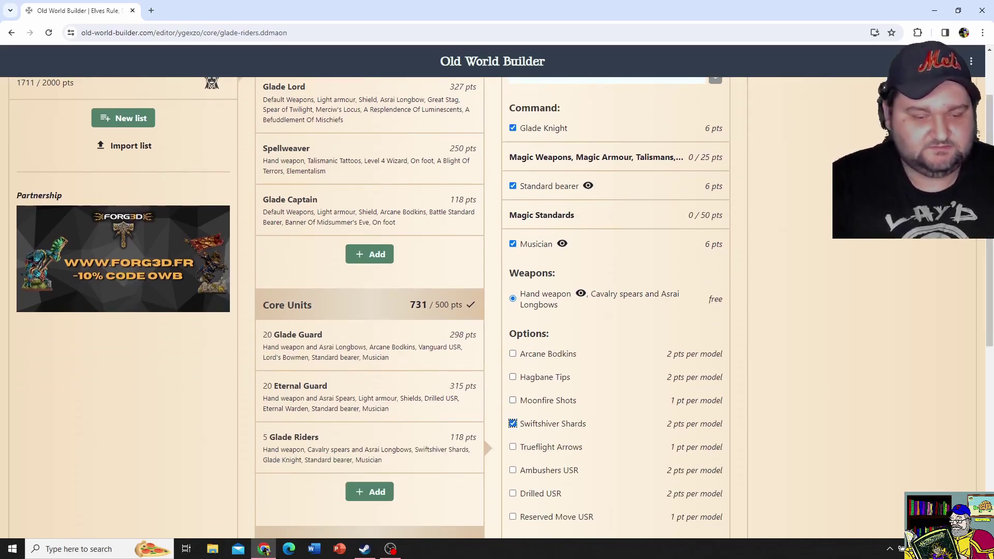
pyautogui.click(524, 521)
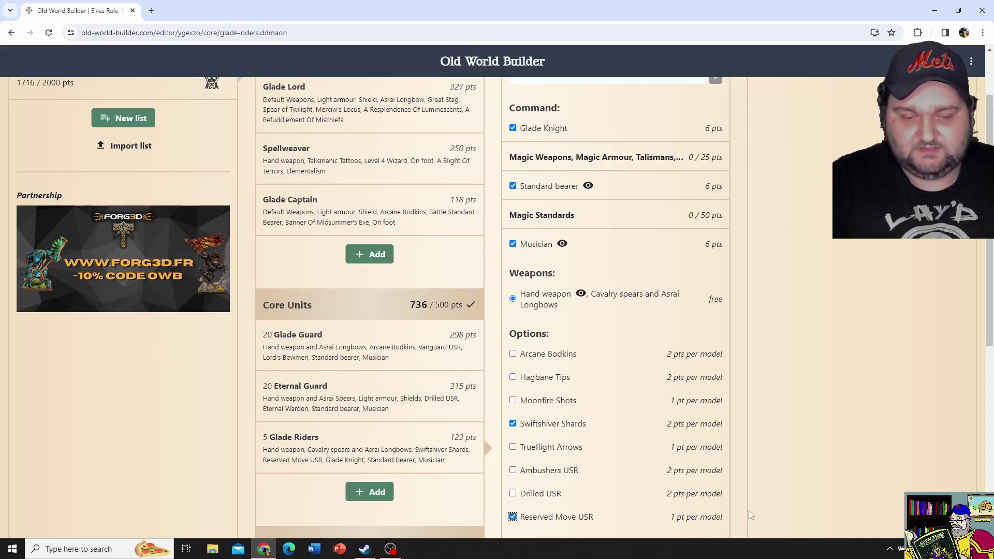
pyautogui.scroll(-1, 991, 293)
pyautogui.scroll(-2, 991, 293)
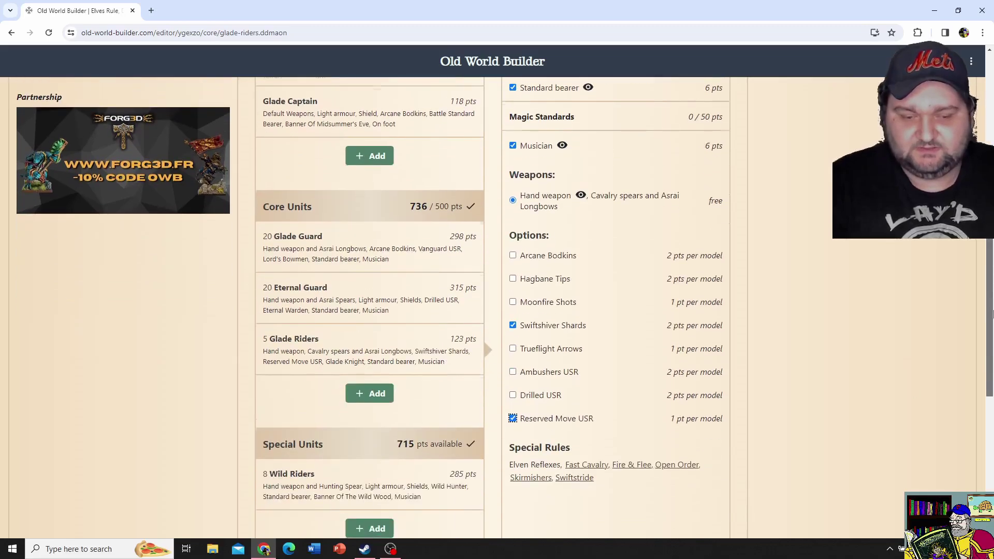
pyautogui.scroll(4, 992, 294)
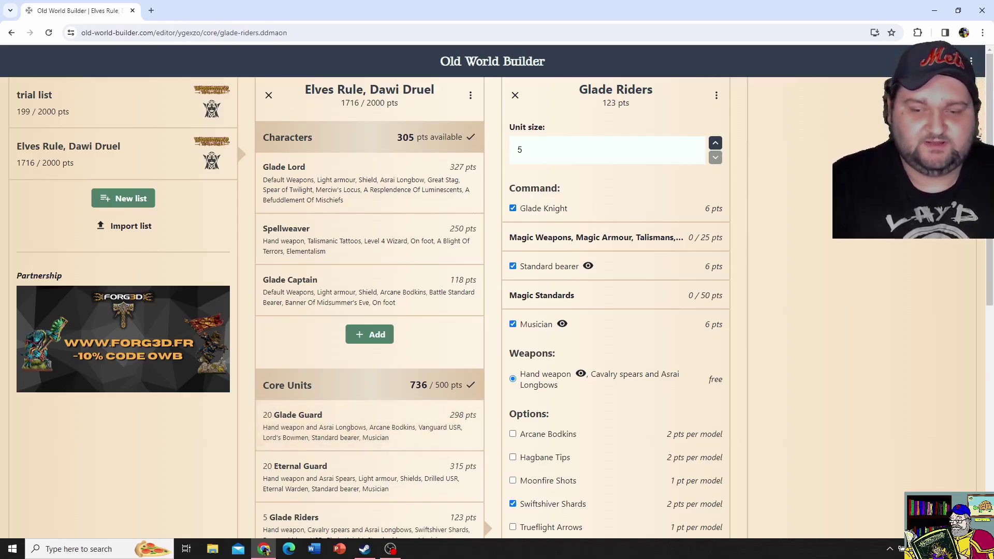
pyautogui.scroll(-3, 381, 347)
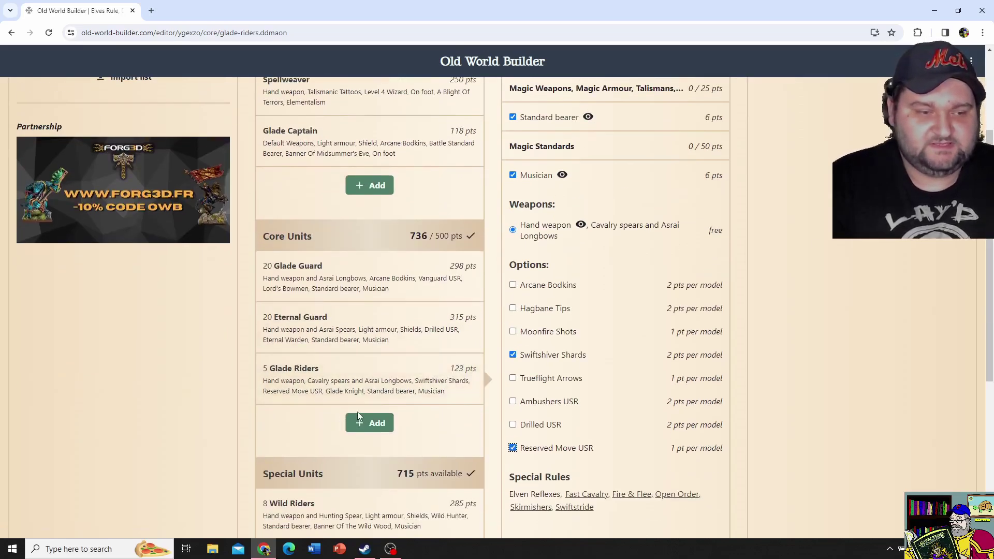
# - Add a Dryads unit with a Nymph champion to Core Units
pyautogui.click(359, 425)
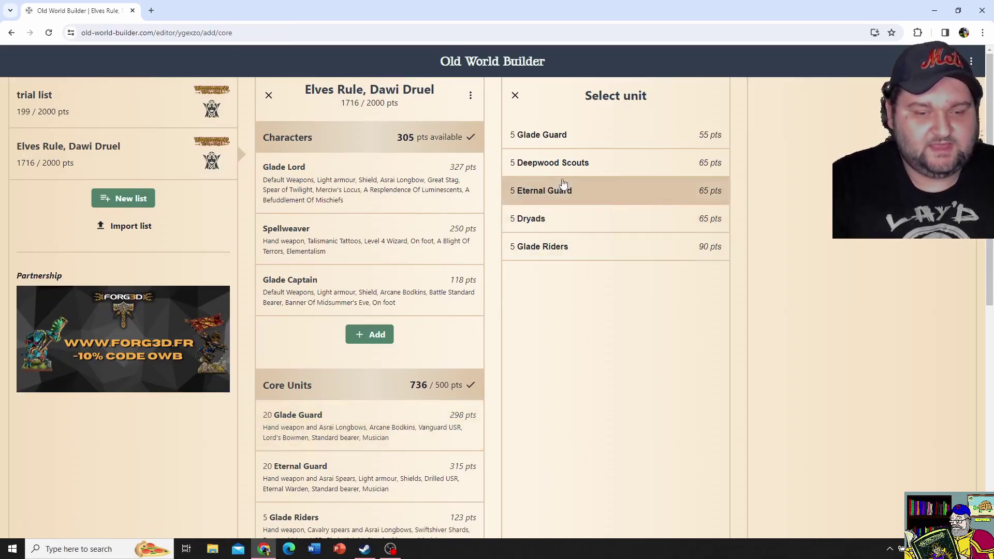
pyautogui.click(551, 219)
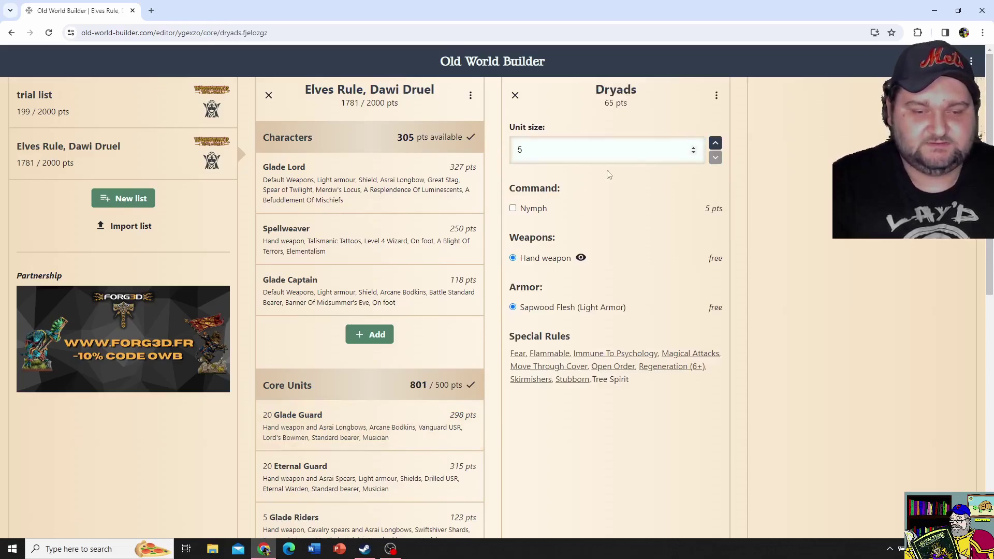
pyautogui.click(530, 212)
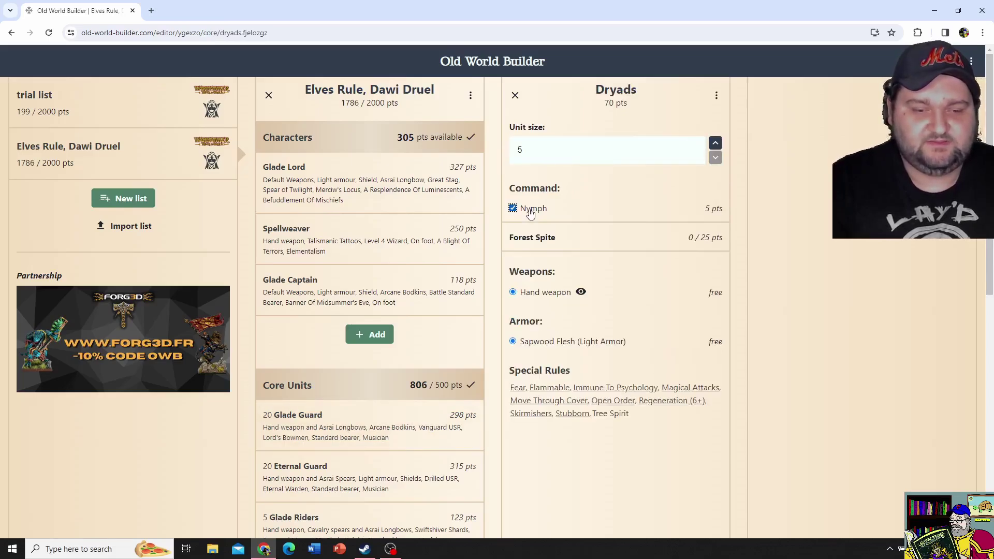
# - Set the Dryads unit size to 13 models, 174 pts
pyautogui.click(719, 145)
pyautogui.click(720, 146)
pyautogui.click(719, 146)
pyautogui.click(719, 145)
pyautogui.click(719, 146)
pyautogui.click(722, 147)
pyautogui.click(721, 147)
pyautogui.click(722, 147)
pyautogui.click(722, 148)
pyautogui.click(721, 147)
pyautogui.click(716, 160)
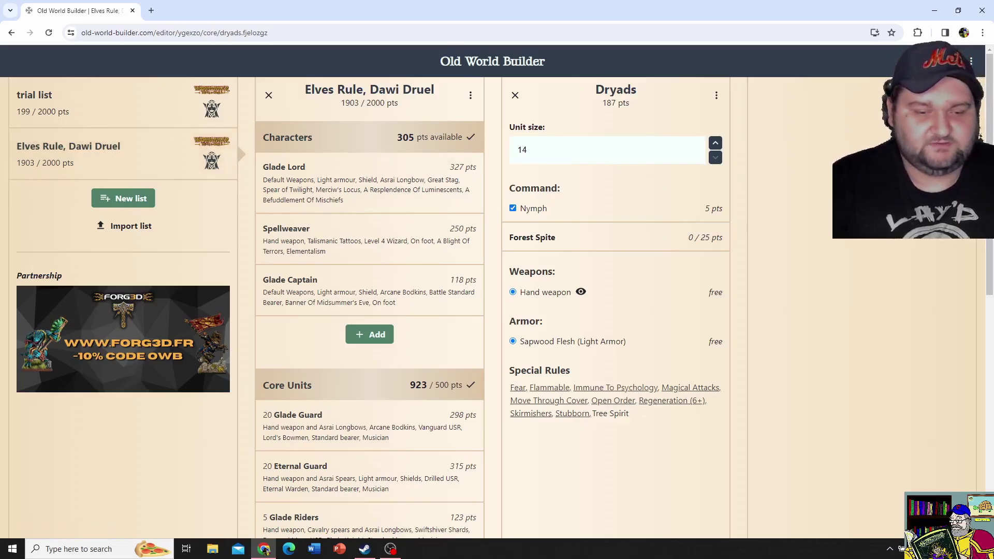
pyautogui.scroll(-2, 993, 252)
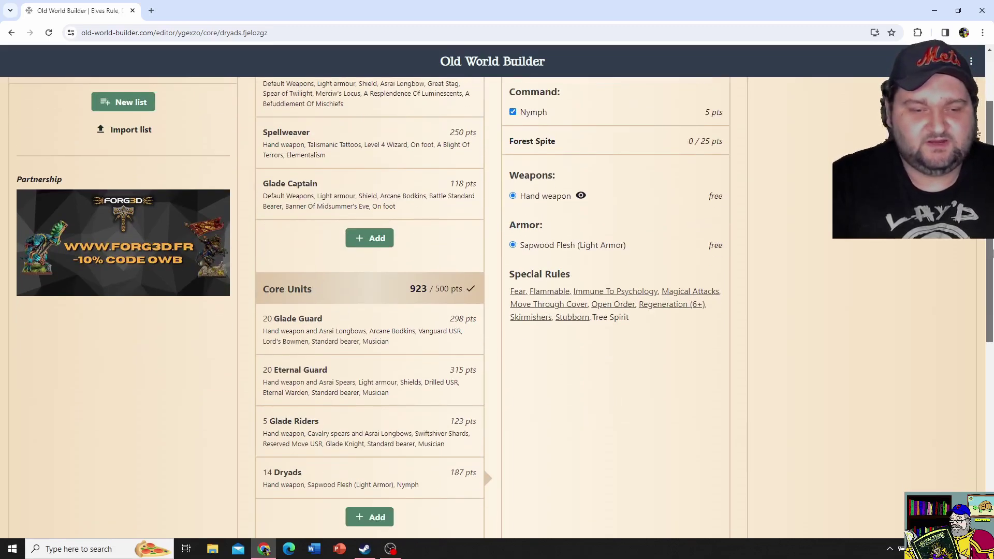
pyautogui.scroll(-5, 993, 253)
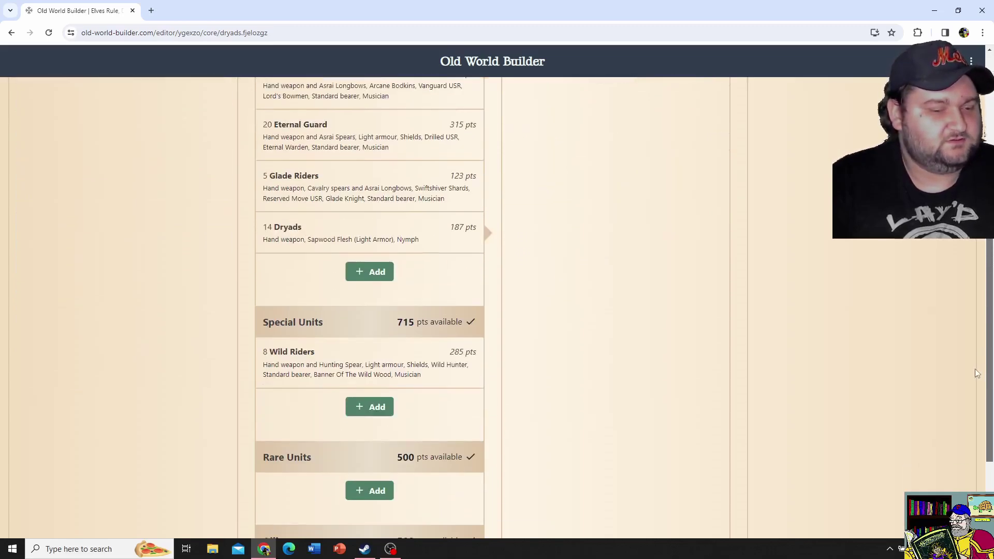
pyautogui.scroll(6, 978, 374)
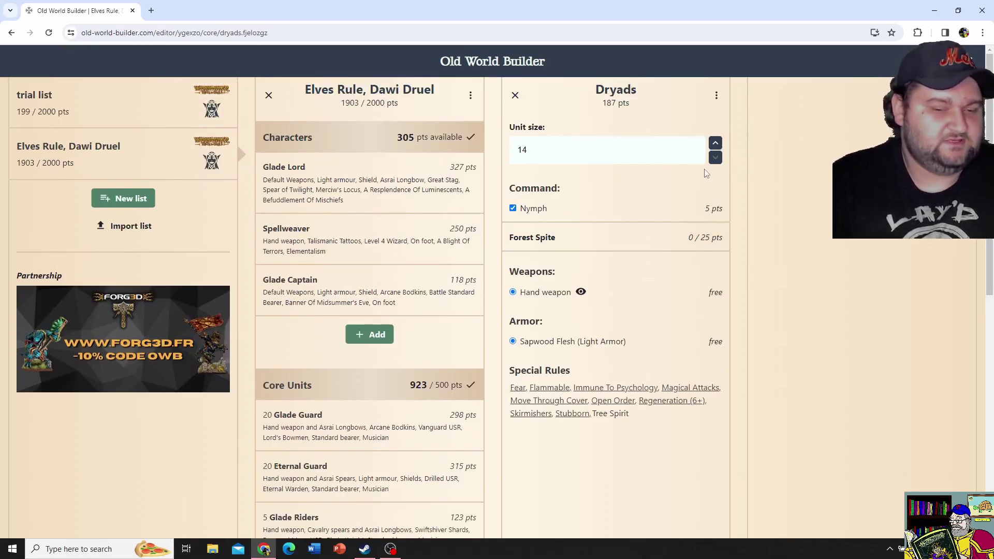
pyautogui.click(720, 160)
pyautogui.click(720, 161)
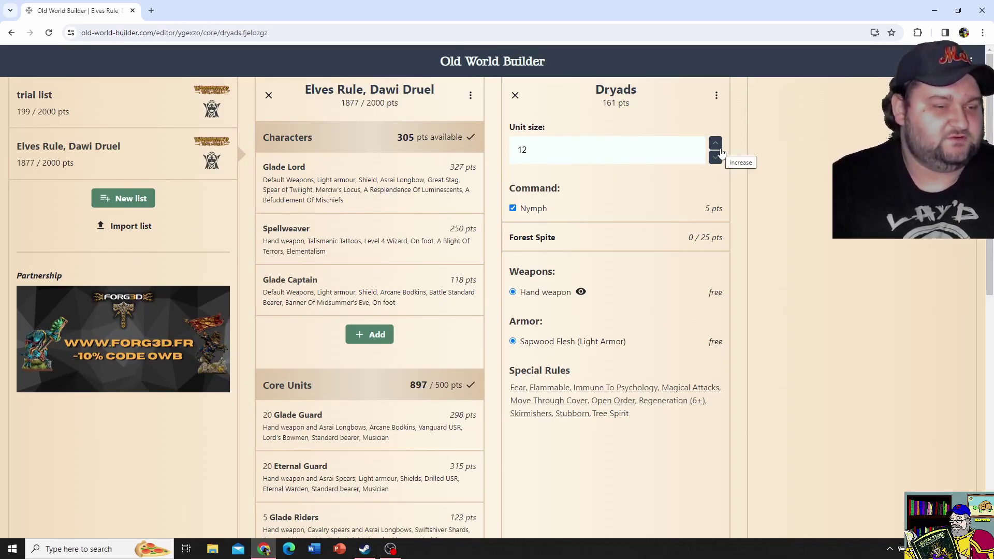
pyautogui.click(721, 151)
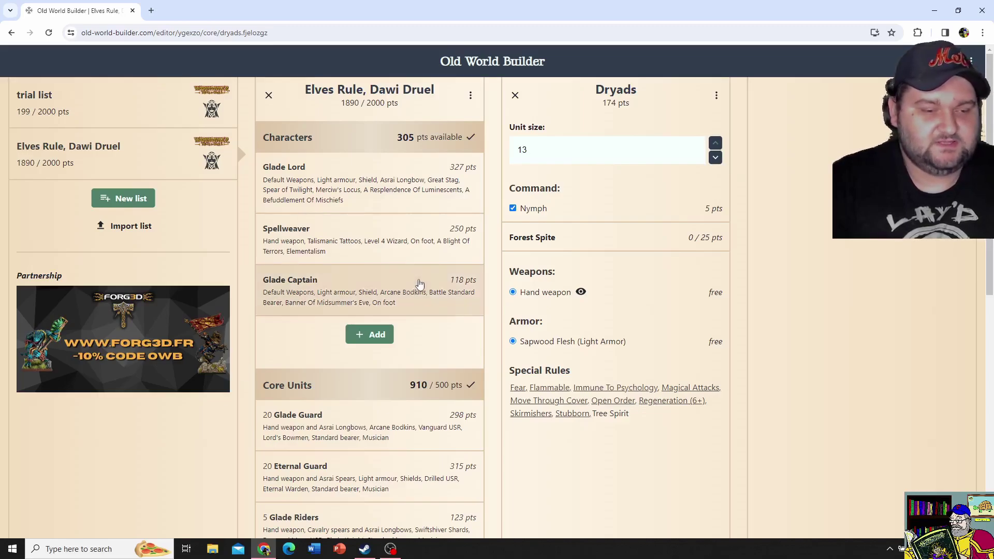
pyautogui.click(385, 334)
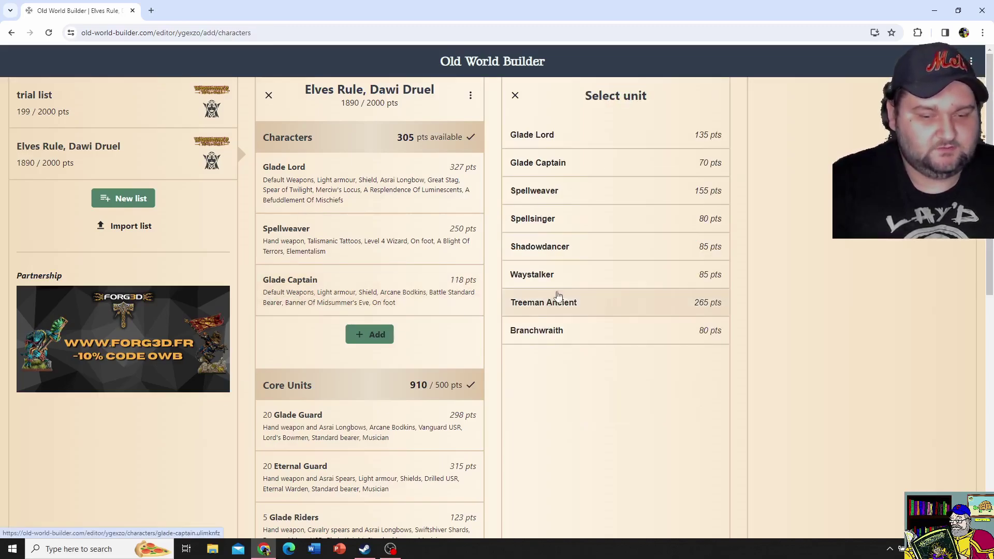
# - Add a Branchwraith to the characters at 80 pts and review its Battle Magic lore
pyautogui.click(590, 331)
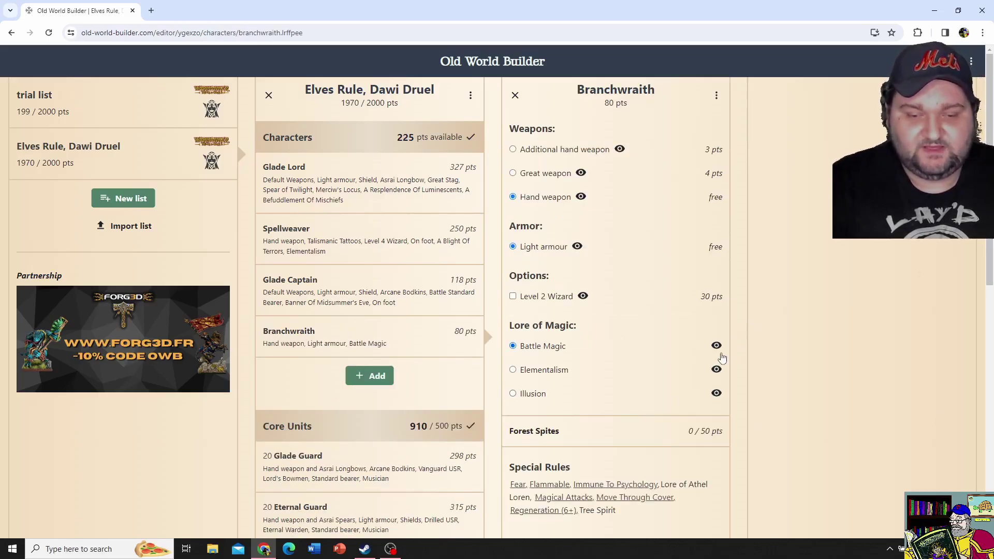
pyautogui.click(721, 350)
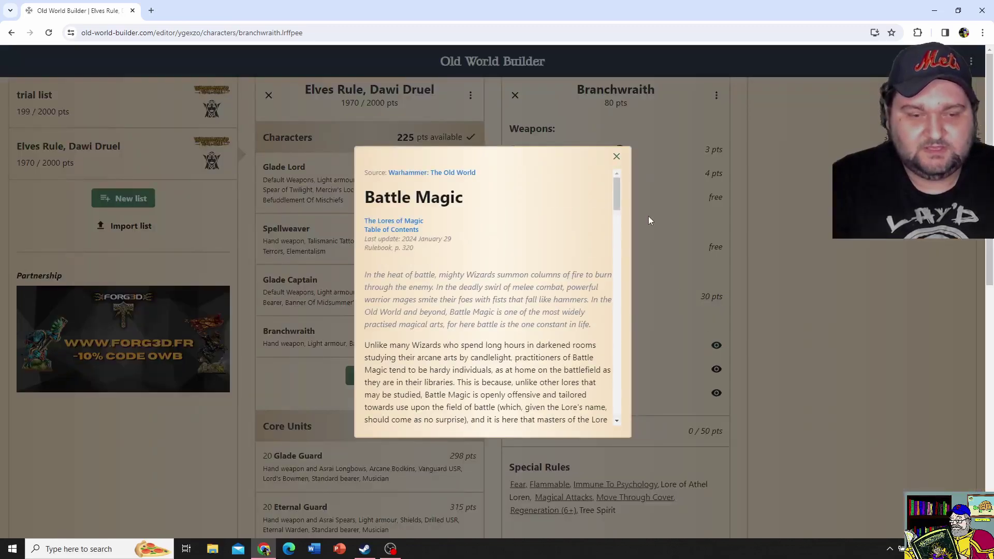
pyautogui.moveTo(620, 200); pyautogui.dragTo(648, 186)
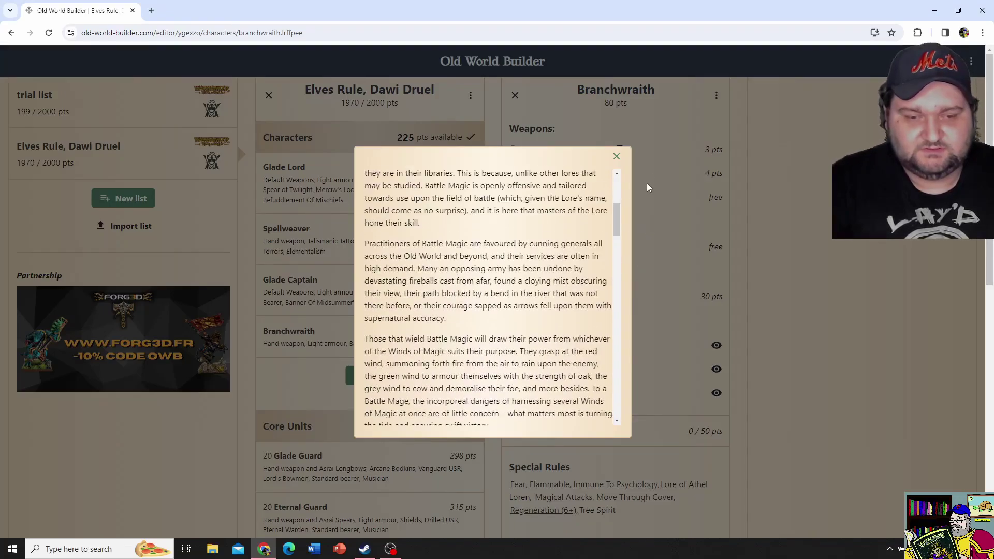
pyautogui.click(615, 158)
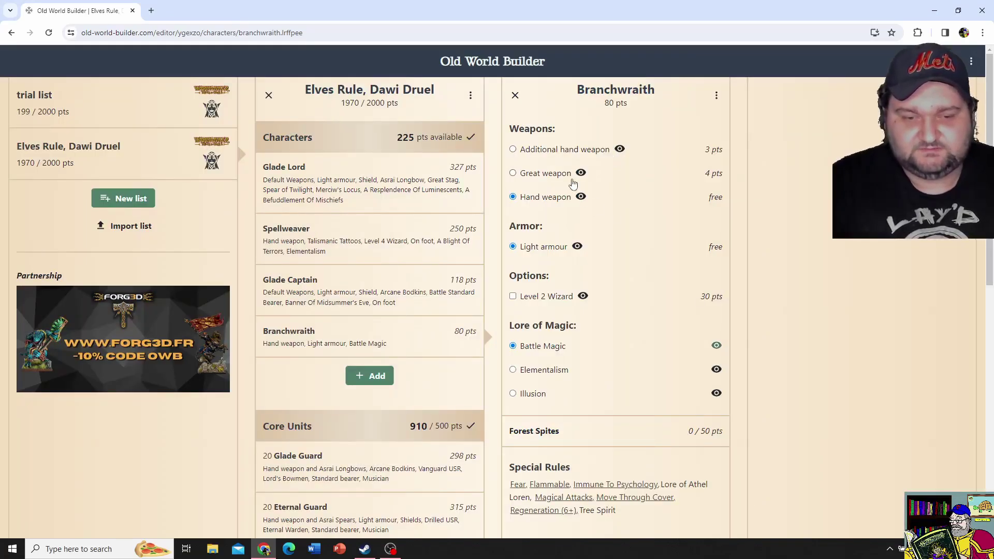
# - Arm the Branchwraith with a great weapon (84 pts) and review the Illusion lore
pyautogui.click(570, 175)
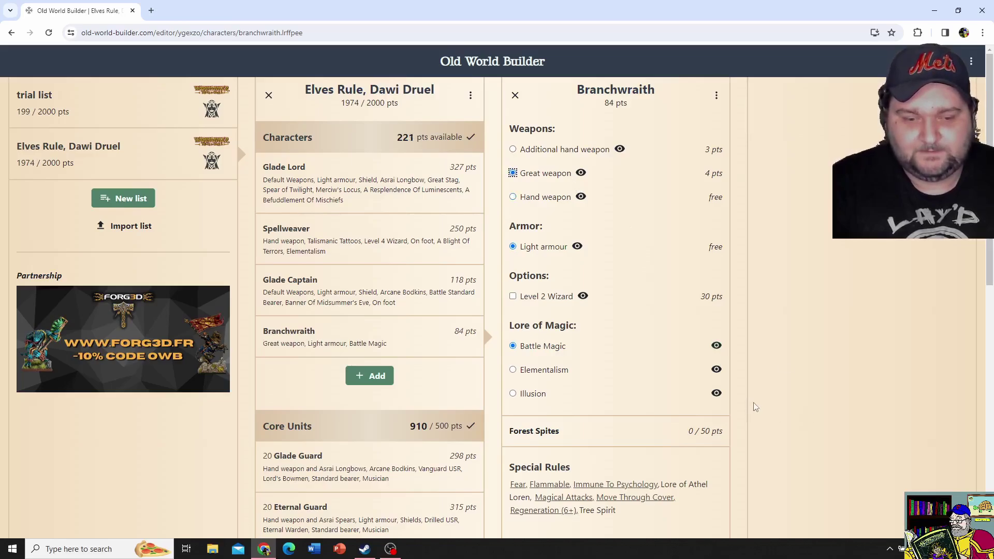
pyautogui.click(717, 393)
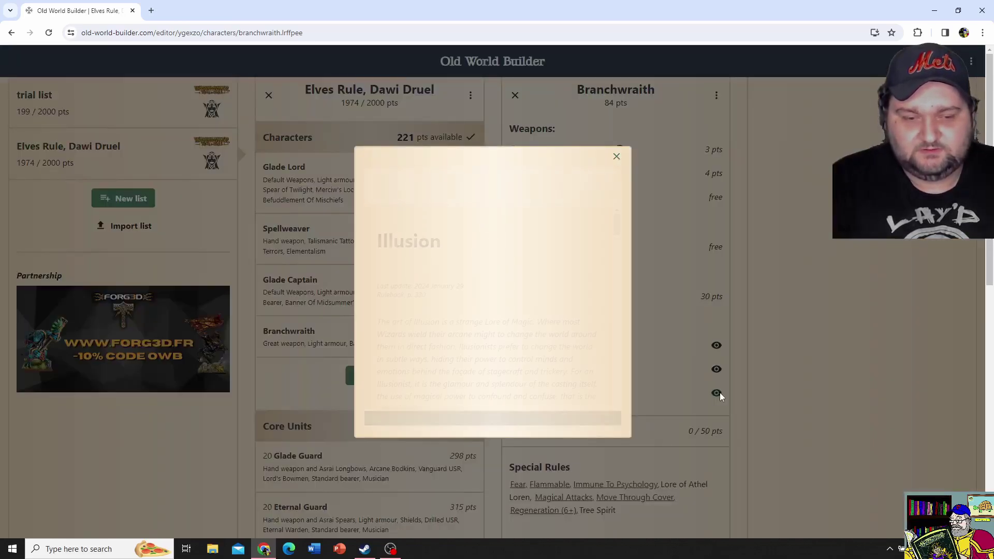
pyautogui.moveTo(620, 195); pyautogui.dragTo(623, 390)
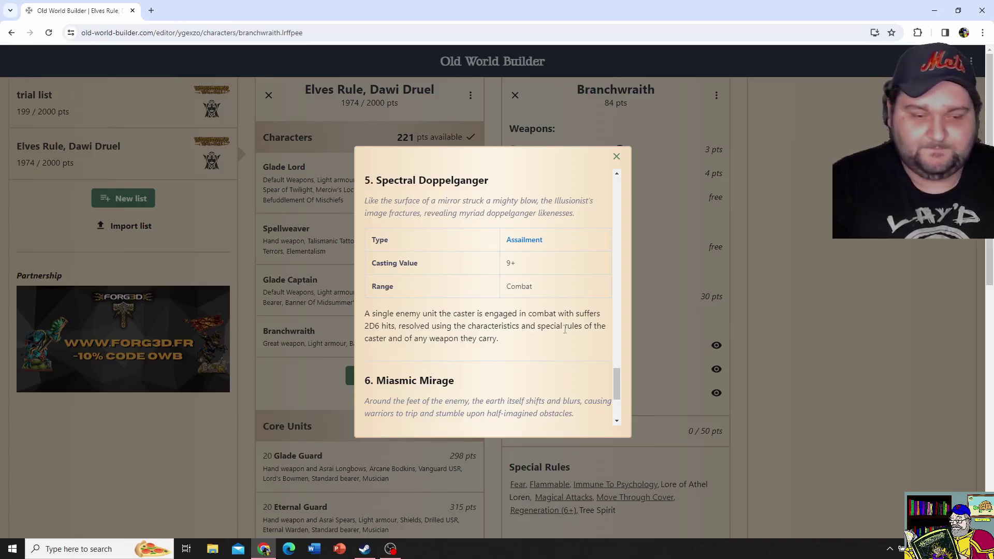
pyautogui.click(615, 158)
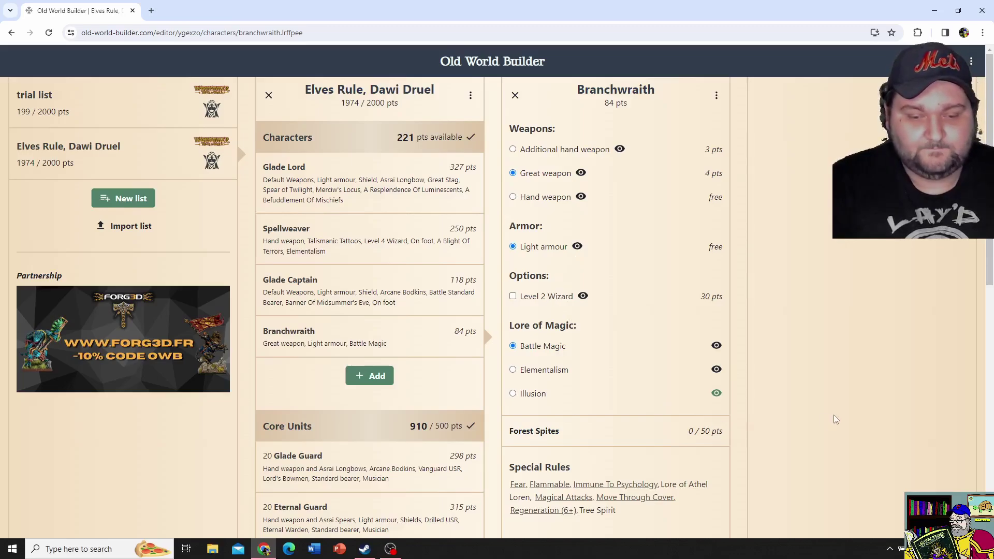
pyautogui.scroll(-1, 992, 294)
pyautogui.scroll(1, 993, 294)
pyautogui.scroll(-3, 992, 295)
pyautogui.scroll(4, 992, 294)
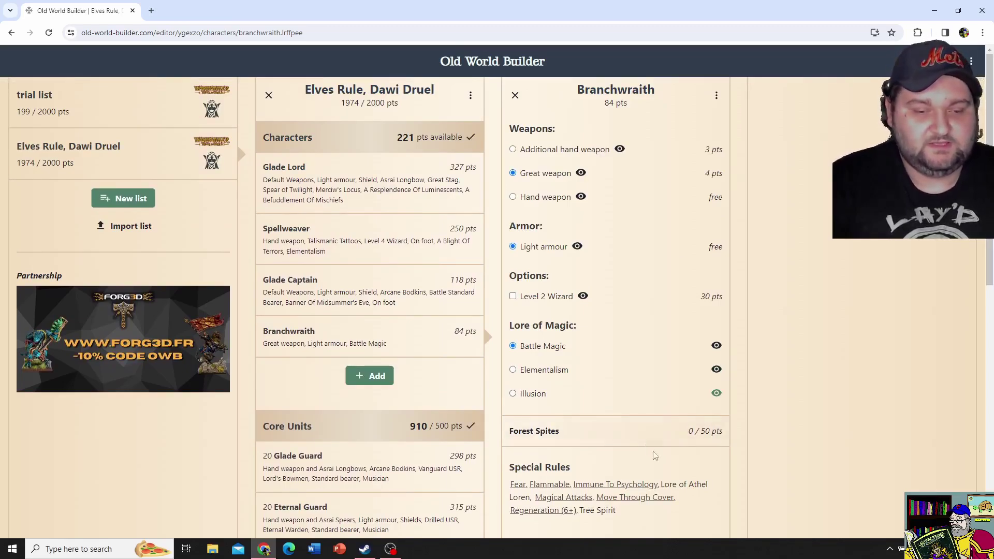
pyautogui.scroll(-4, 980, 347)
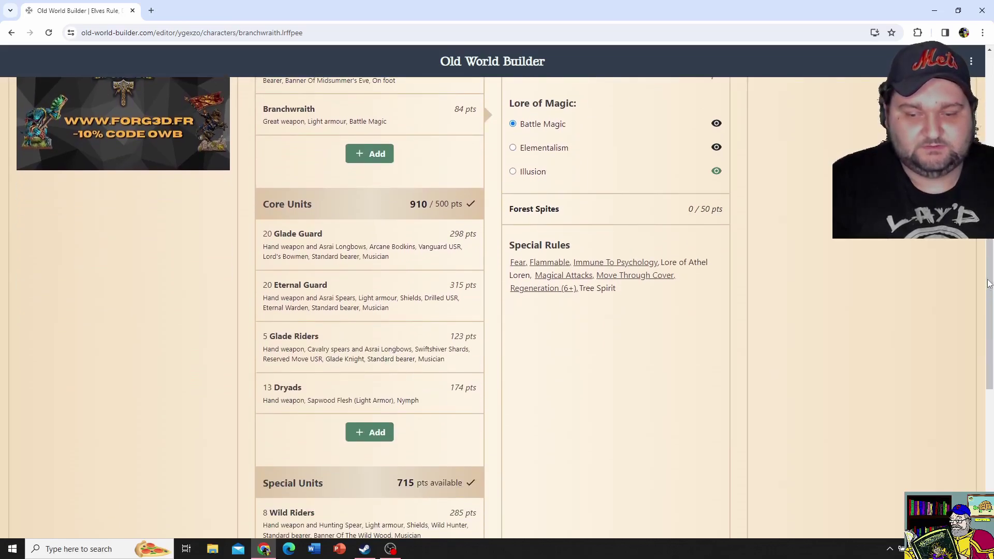
pyautogui.moveTo(989, 283); pyautogui.dragTo(990, 458)
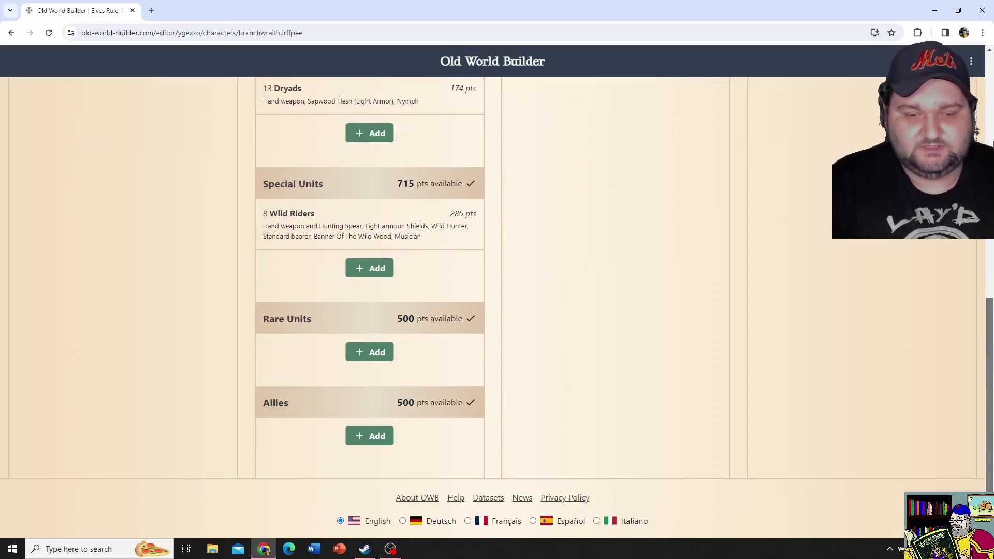
pyautogui.moveTo(992, 330); pyautogui.dragTo(992, 92)
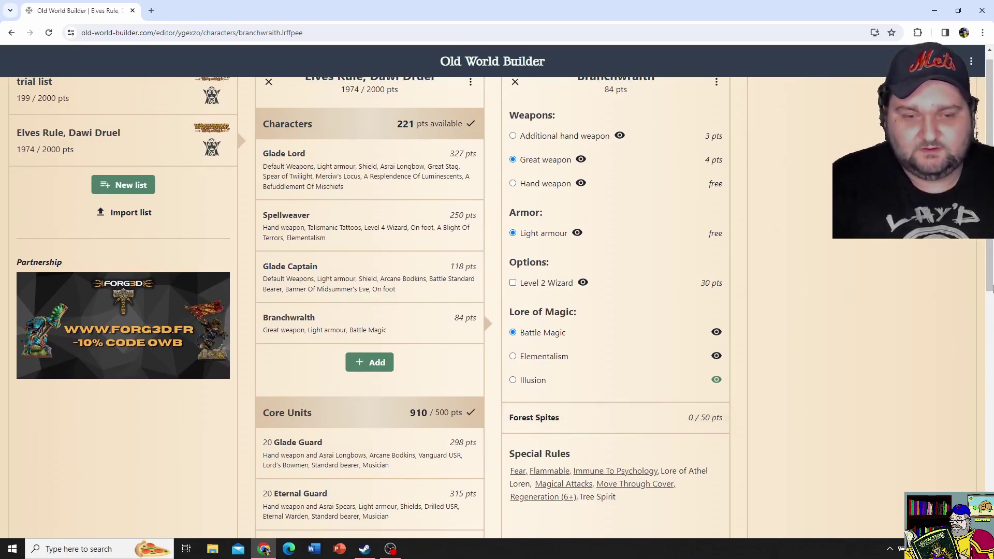
pyautogui.scroll(1, 993, 259)
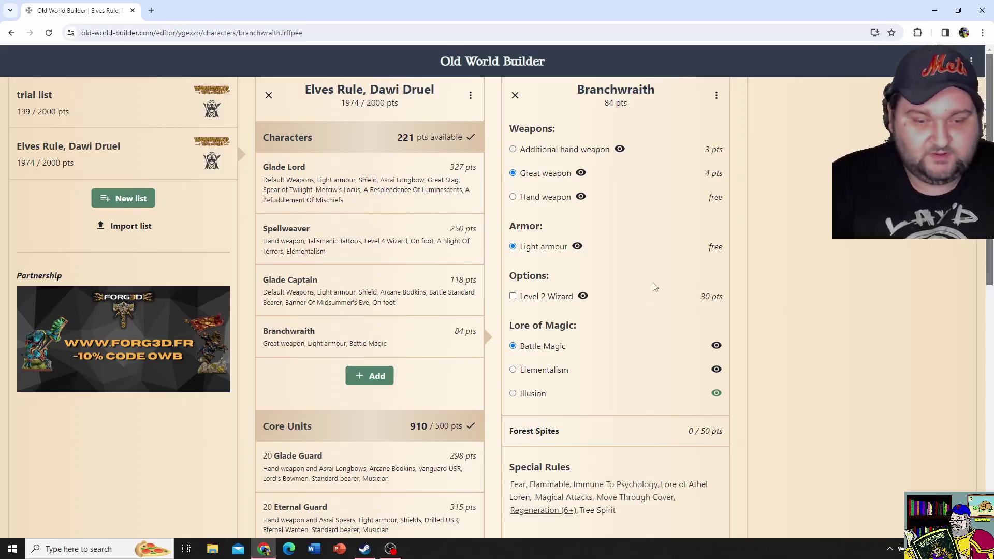
# - Upgrade the Branchwraith to Level 2 Wizard and cut the Dryads from 13 to 12 models
pyautogui.click(564, 299)
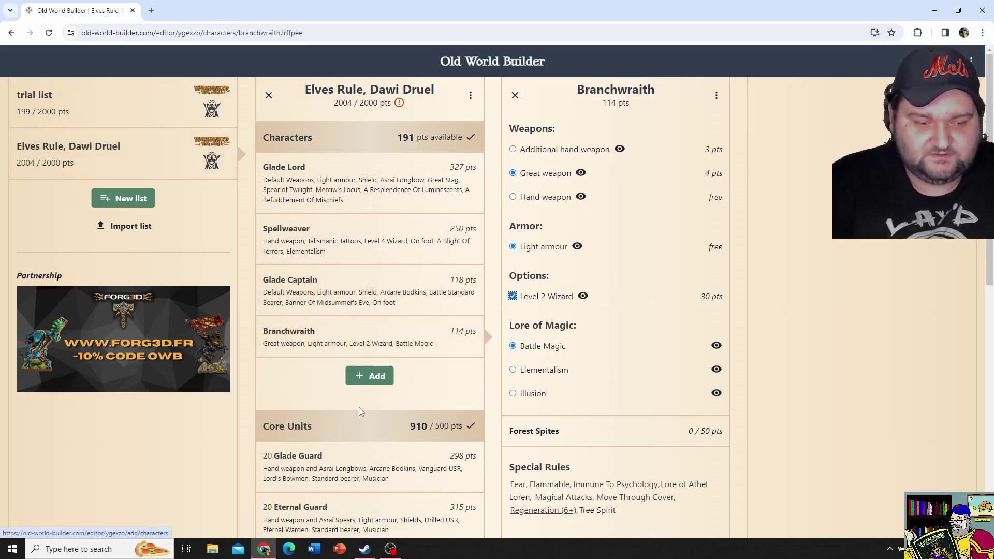
pyautogui.scroll(-3, 363, 415)
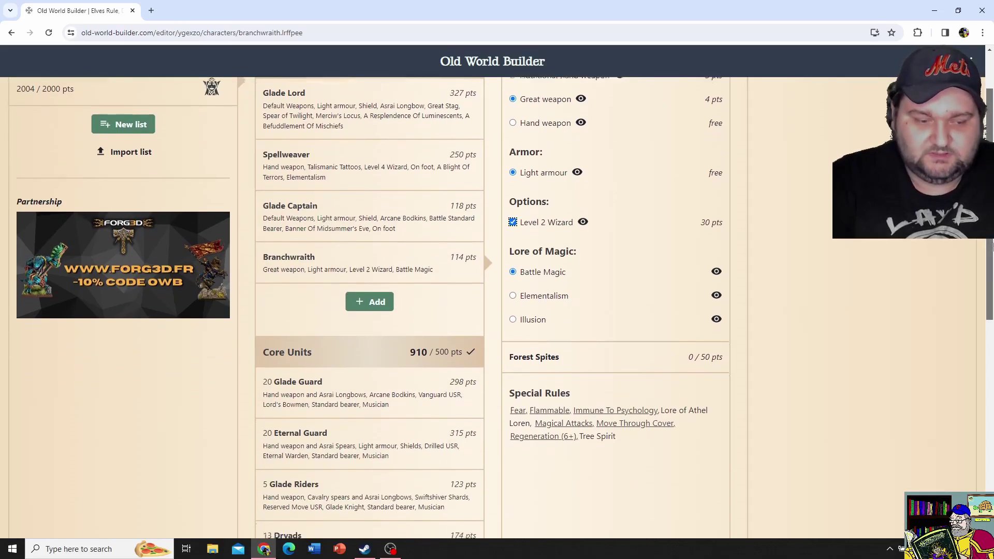
pyautogui.click(393, 440)
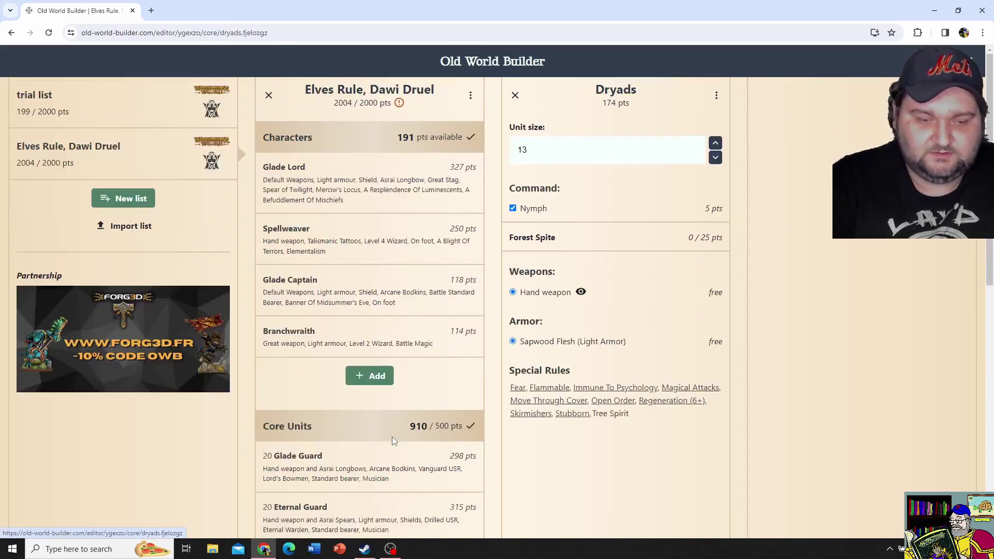
pyautogui.click(718, 158)
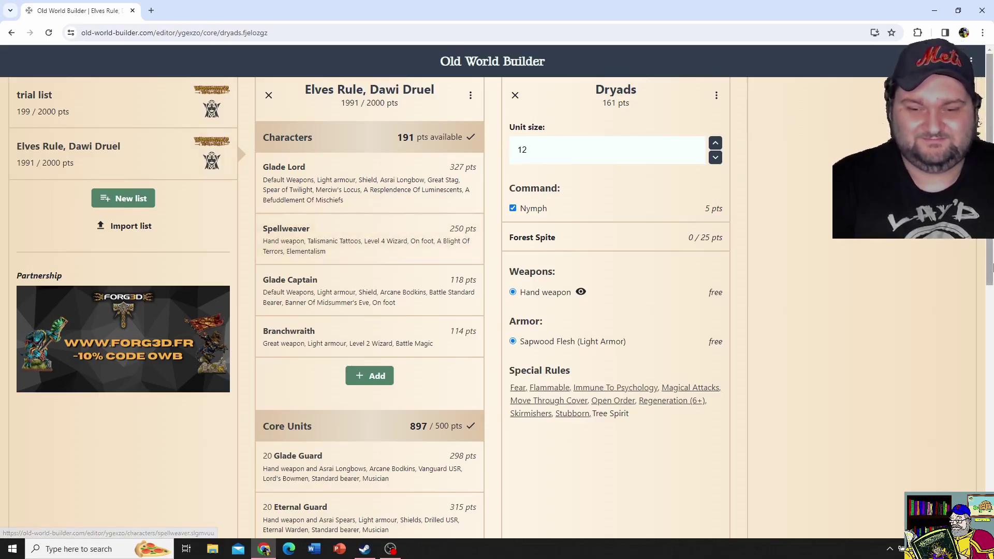
pyautogui.moveTo(991, 265)
pyautogui.mouseDown()
pyautogui.moveTo(992, 459)
pyautogui.moveTo(991, 265)
pyautogui.mouseUp()
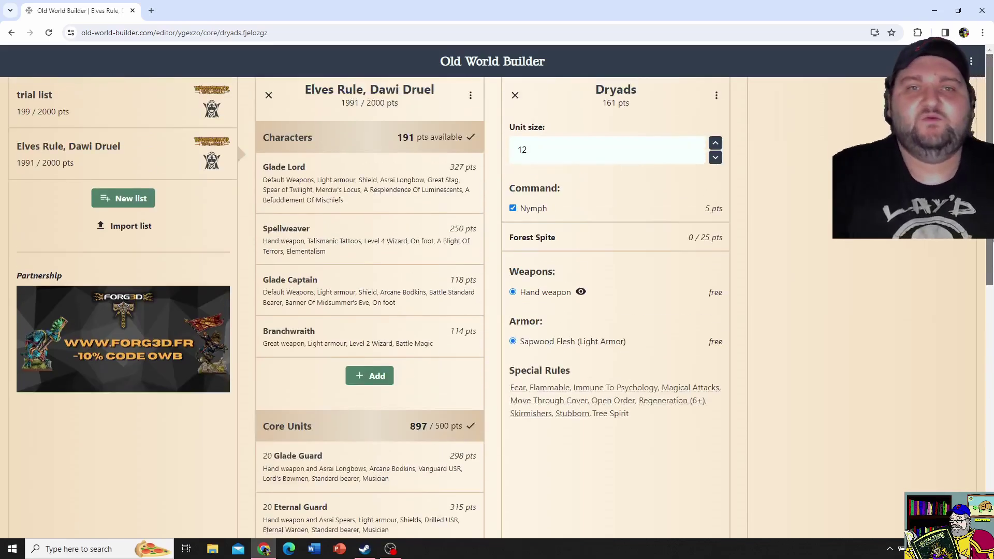